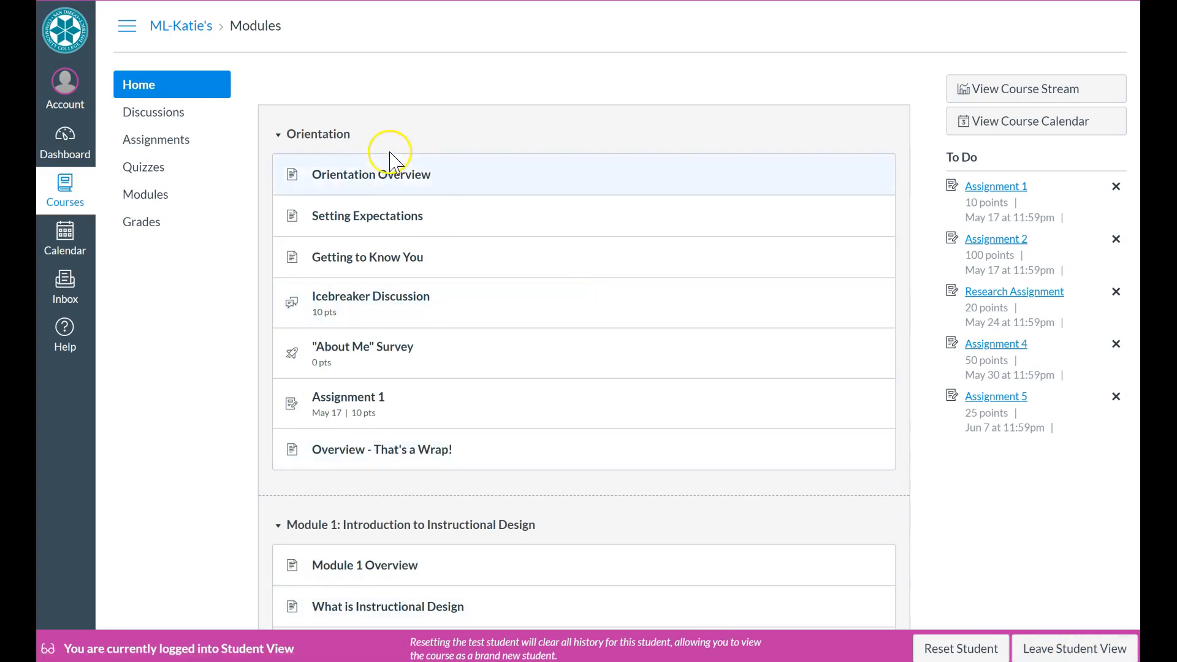
Collapse the Orientation and Module 1 sections of the course module list and expand both again
left_click(279, 136)
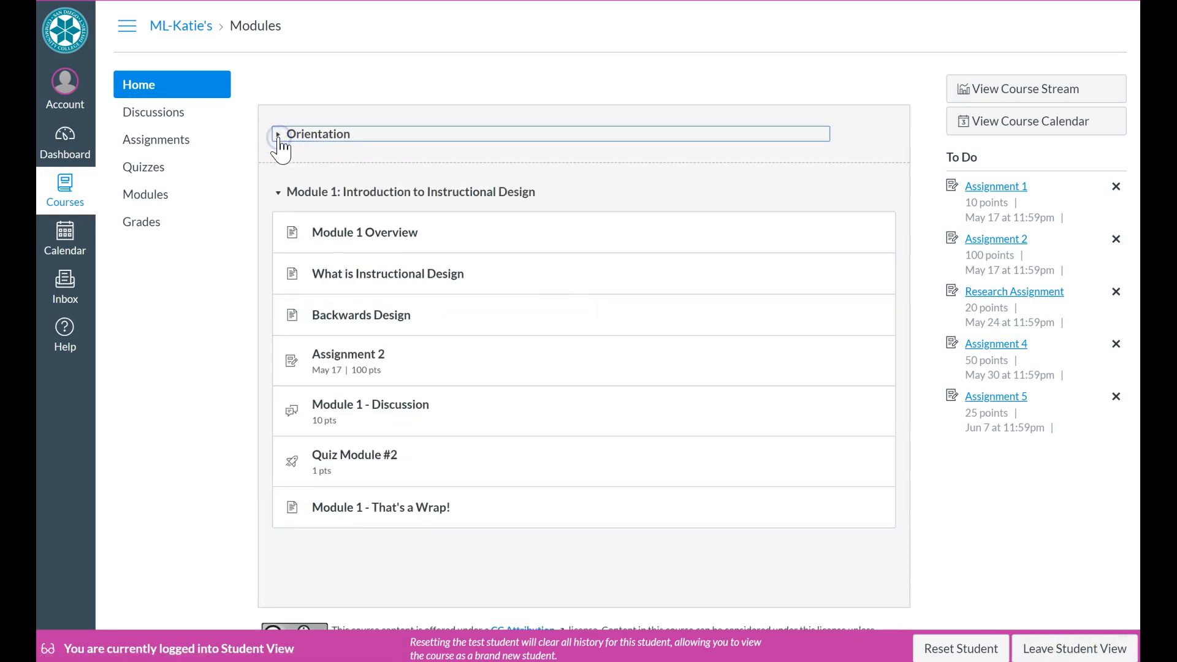
left_click(277, 194)
left_click(276, 194)
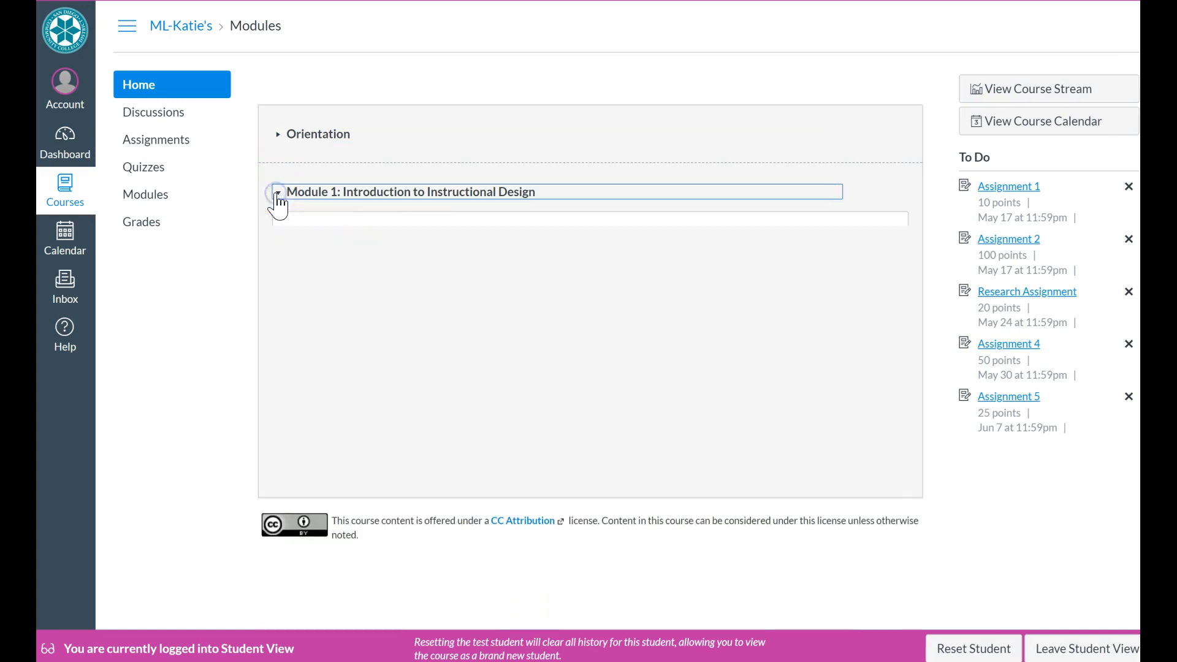
left_click(277, 194)
left_click(280, 135)
View the Orientation Overview page, advance to the module's following item, and return to the course home page
left_click(346, 178)
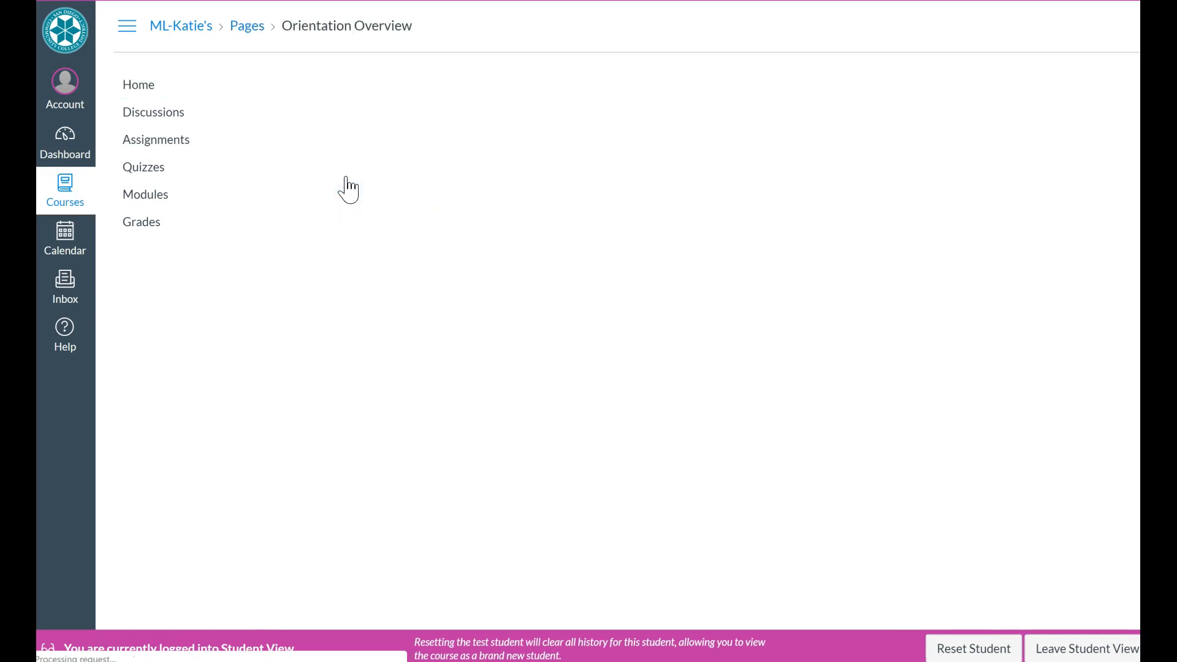
left_click(1108, 434)
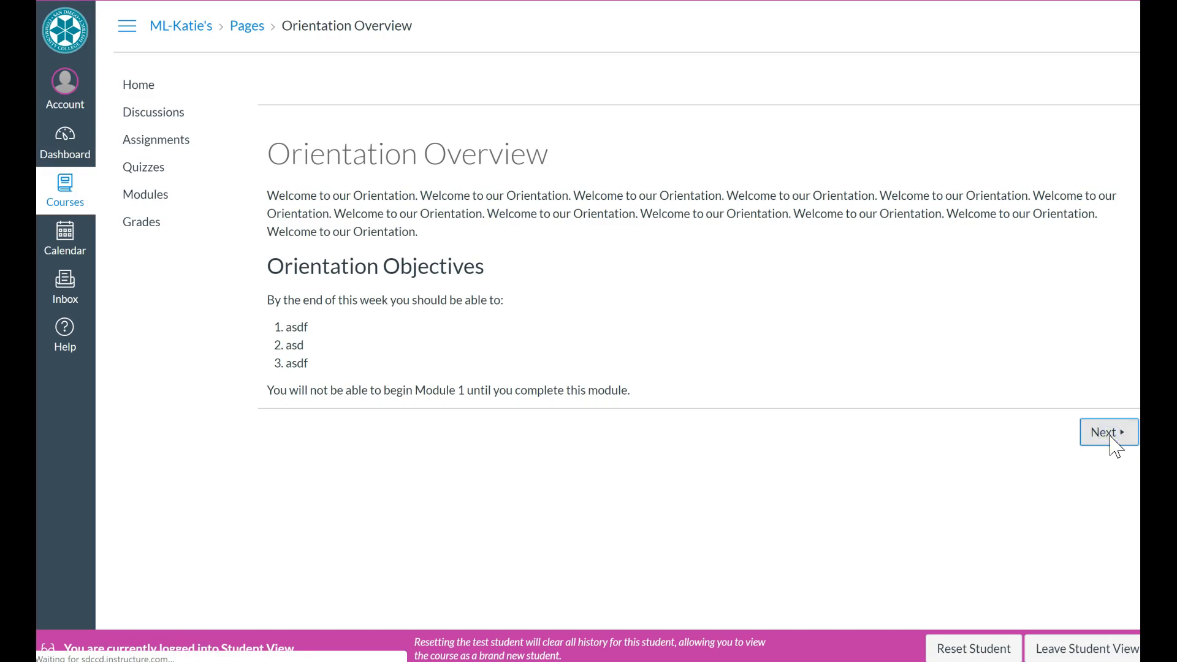
left_click(136, 89)
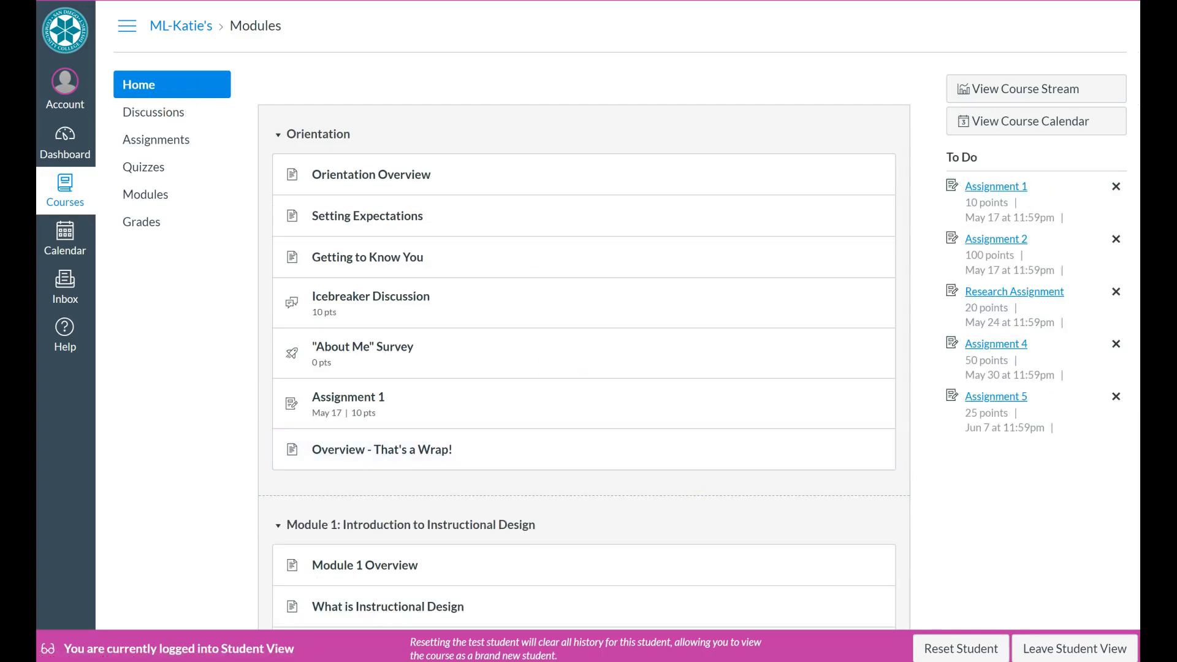
View Quiz Module #2 from Module 1 and return to the course home page
scroll(416, 436, "down", 5)
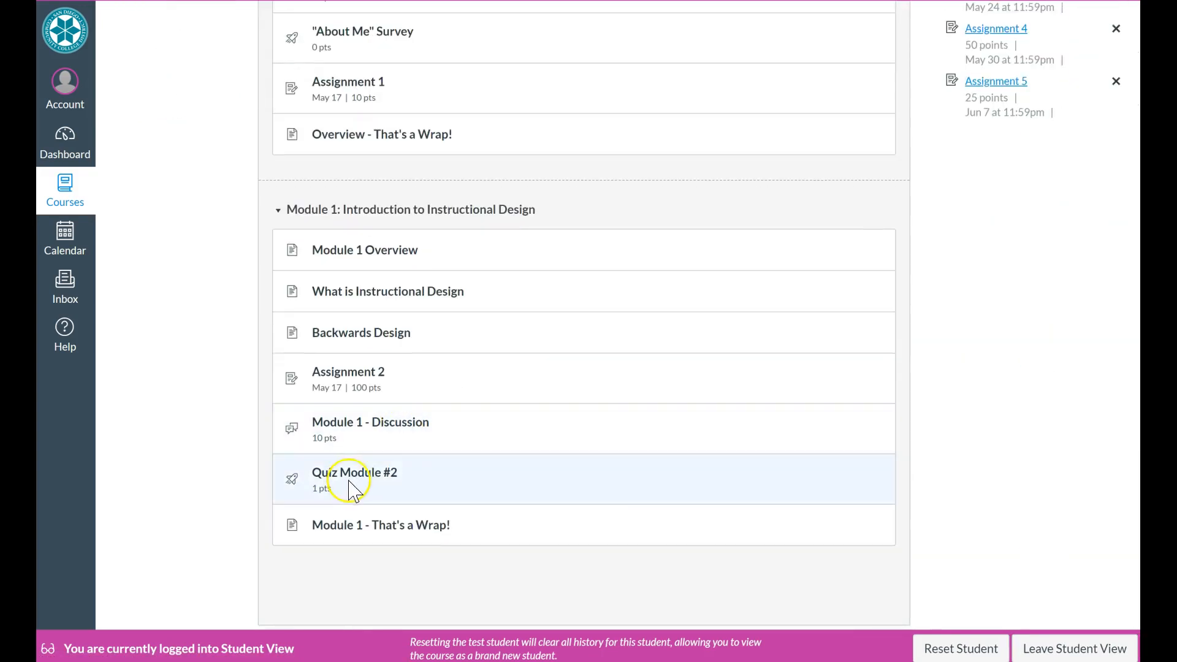
left_click(365, 473)
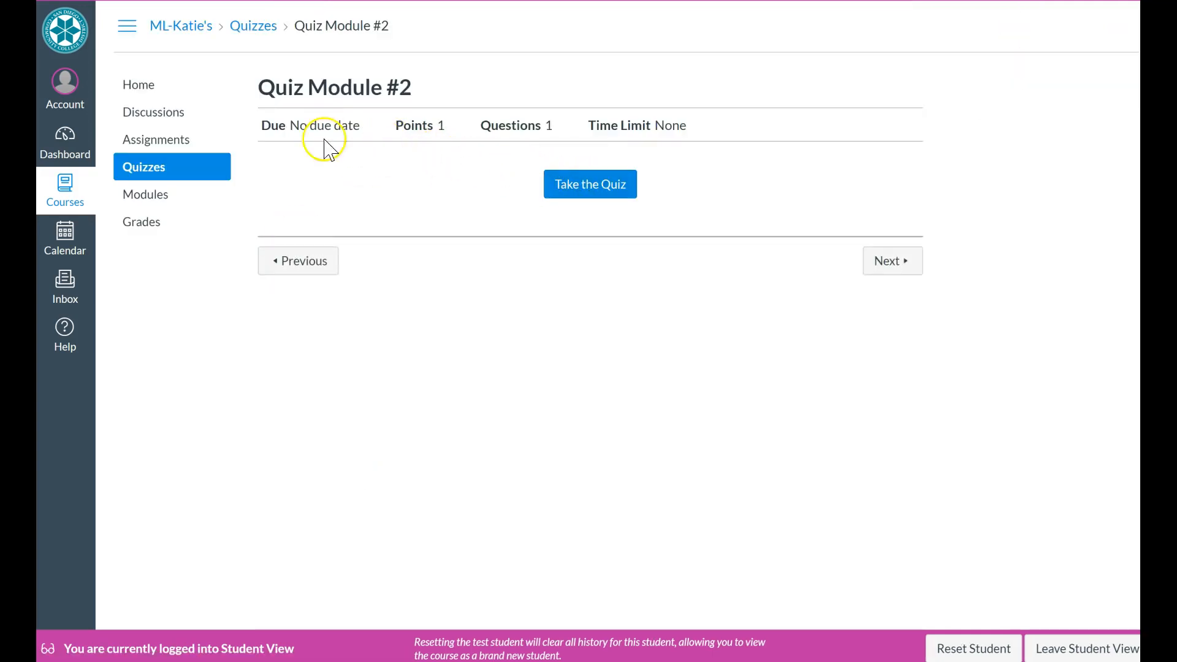
left_click(143, 92)
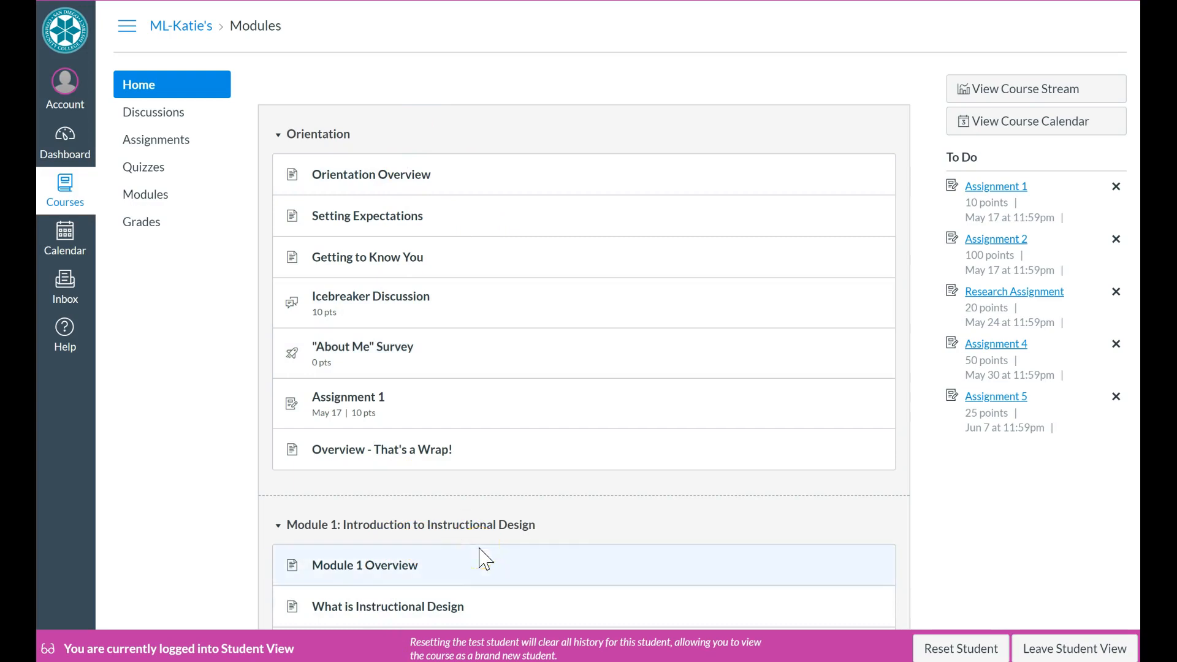
Leave Student View to return to the instructor's view of the course modules
left_click(1036, 648)
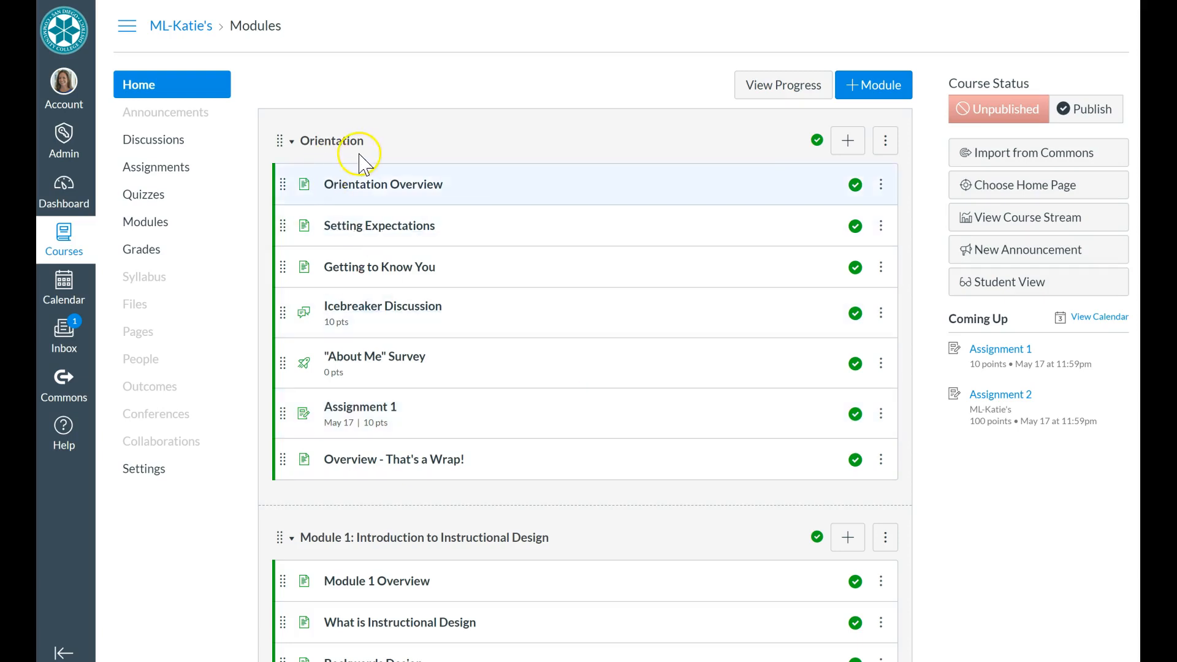
left_click(887, 147)
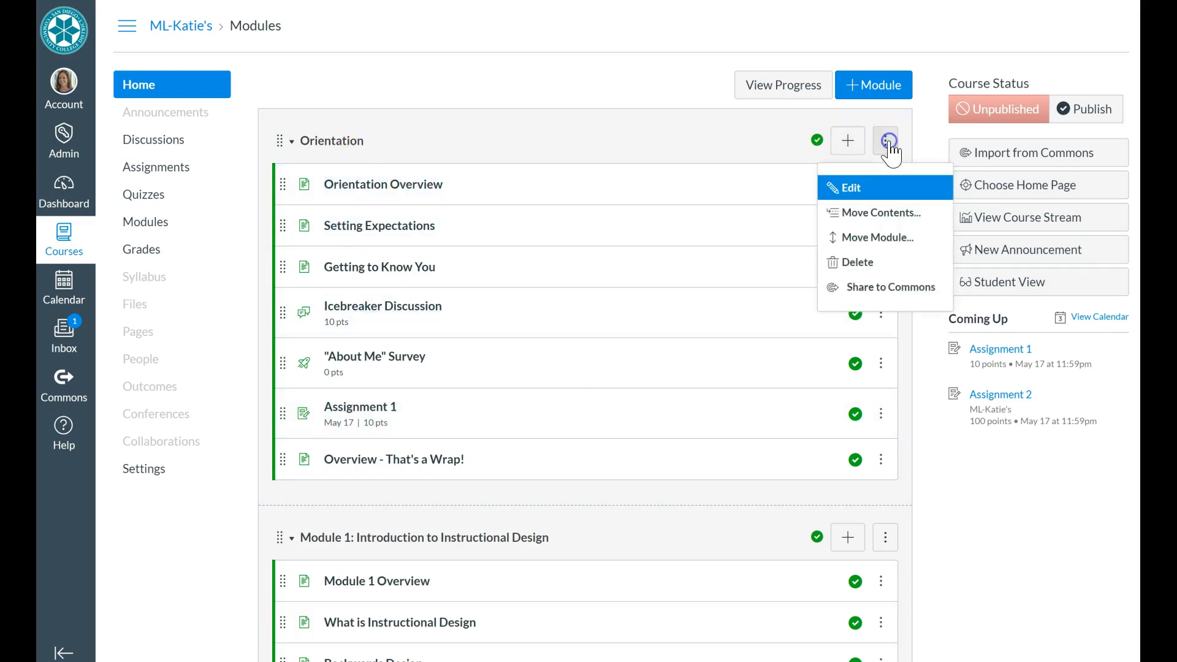
left_click(852, 190)
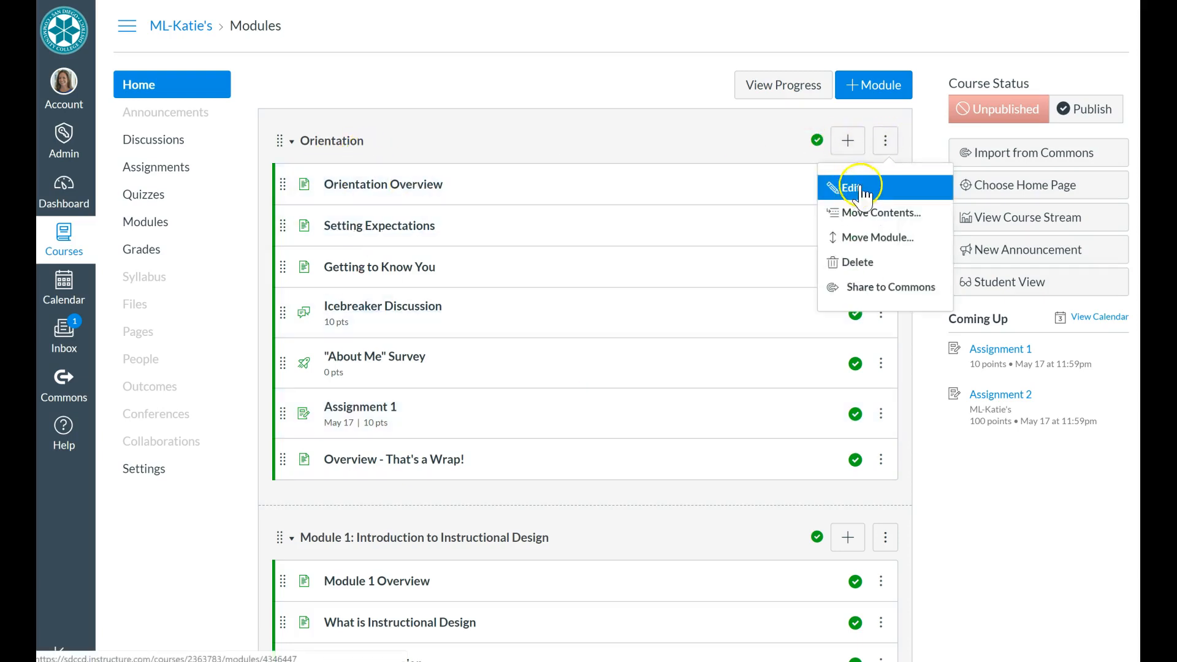
left_click(691, 130)
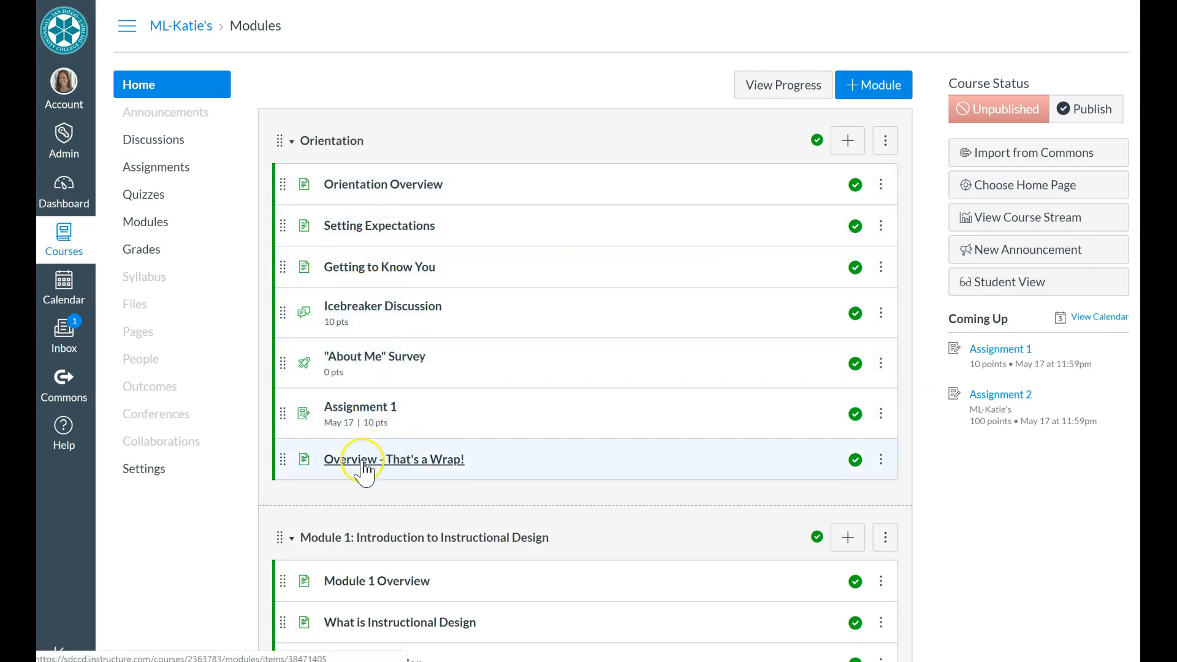
left_click(401, 471)
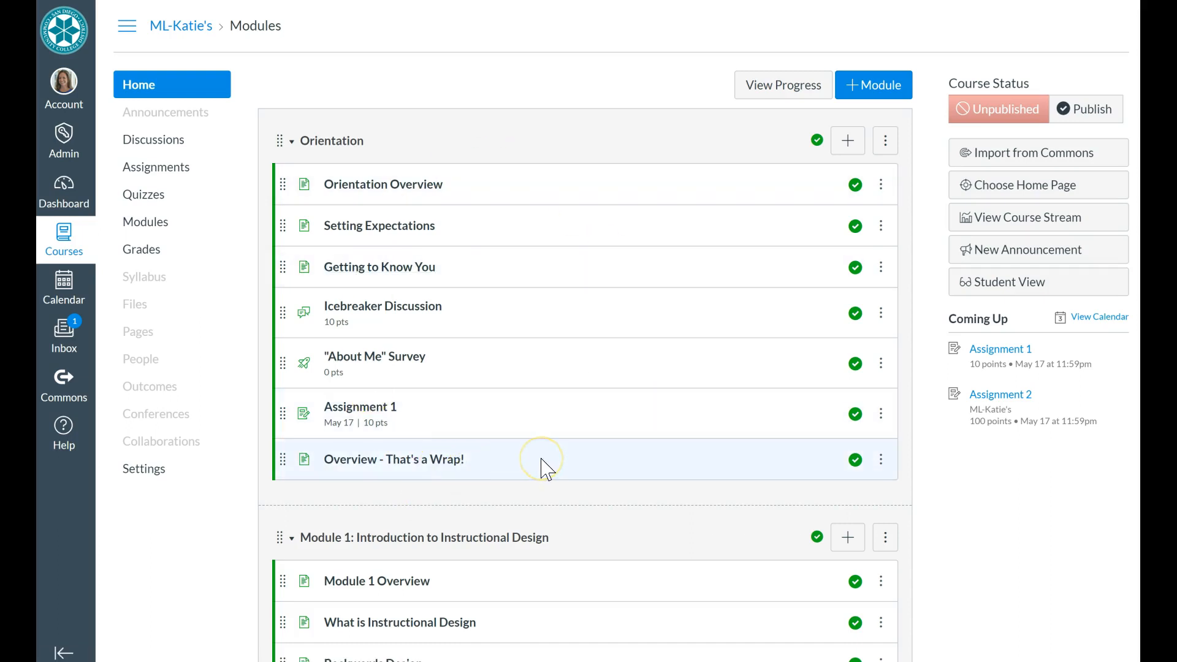
Open the Orientation module's settings and add a requirement for Orientation Overview set to "view the item"
left_click(885, 141)
left_click(855, 187)
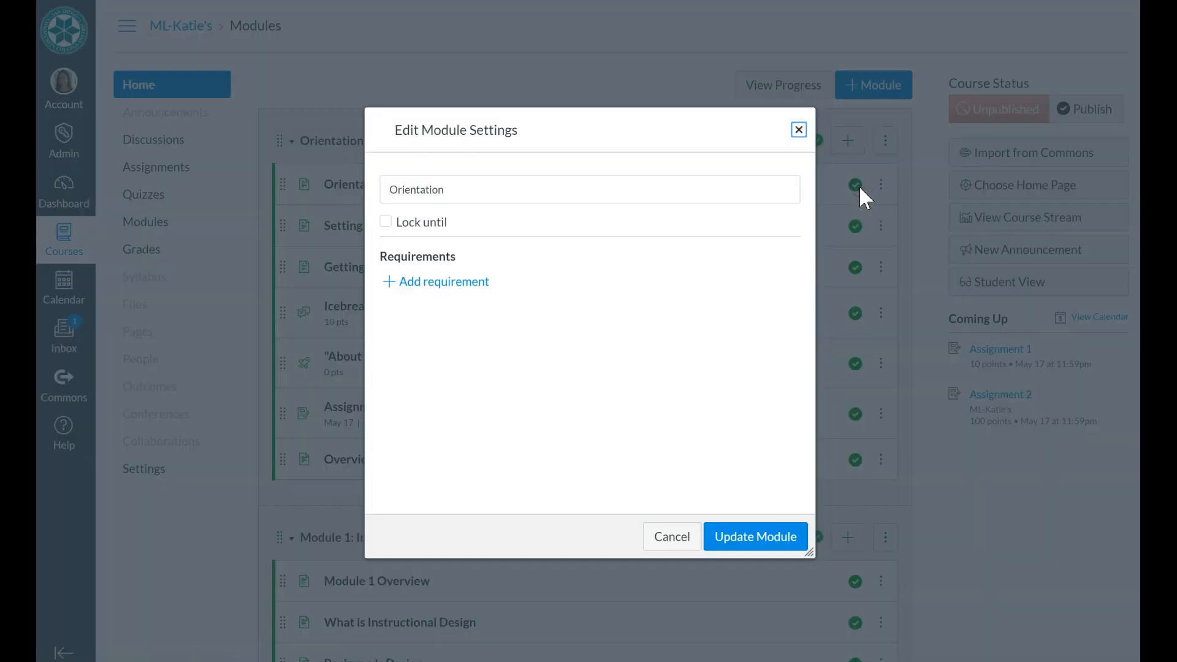
left_click(424, 283)
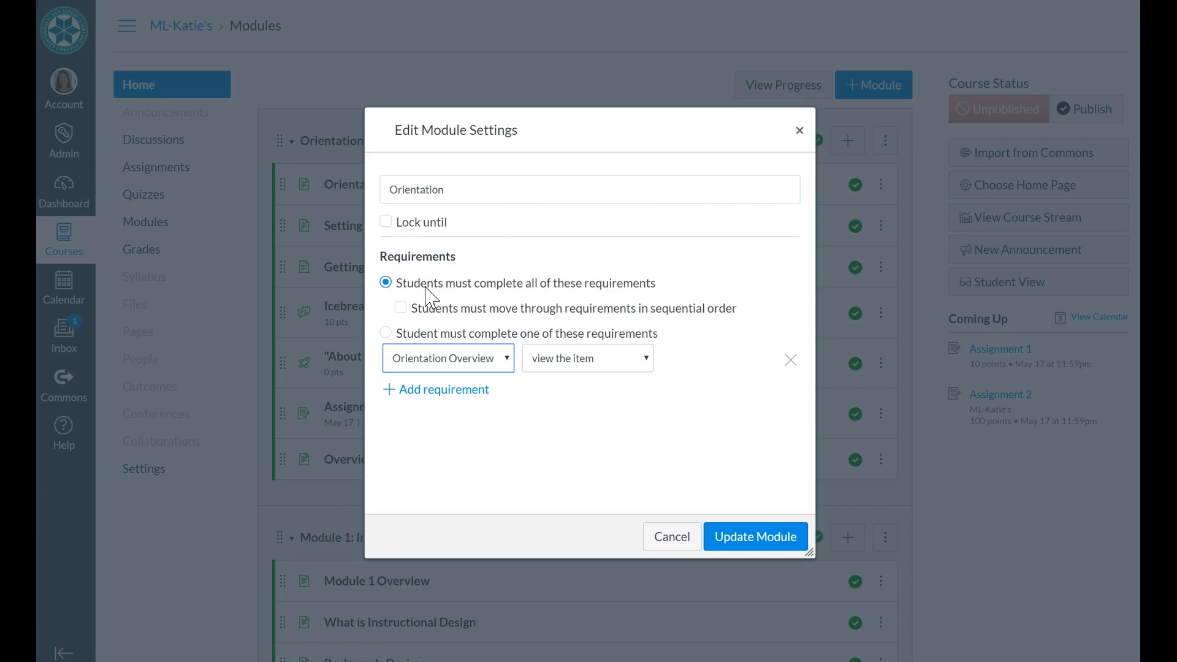
left_click(467, 357)
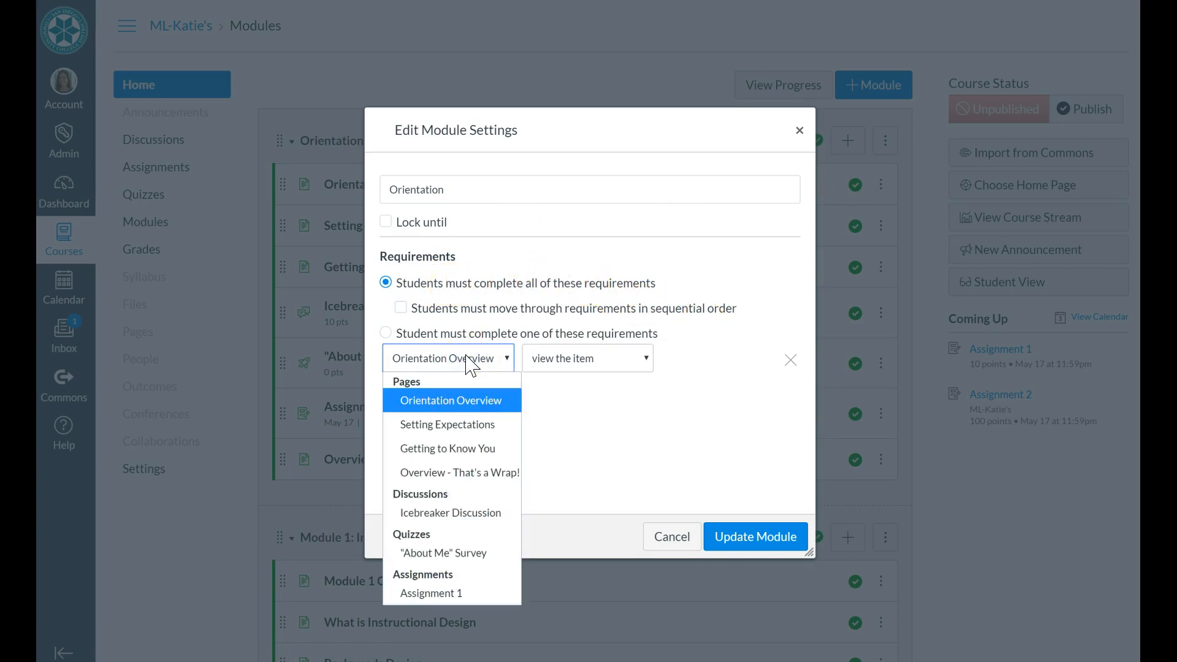
left_click(458, 392)
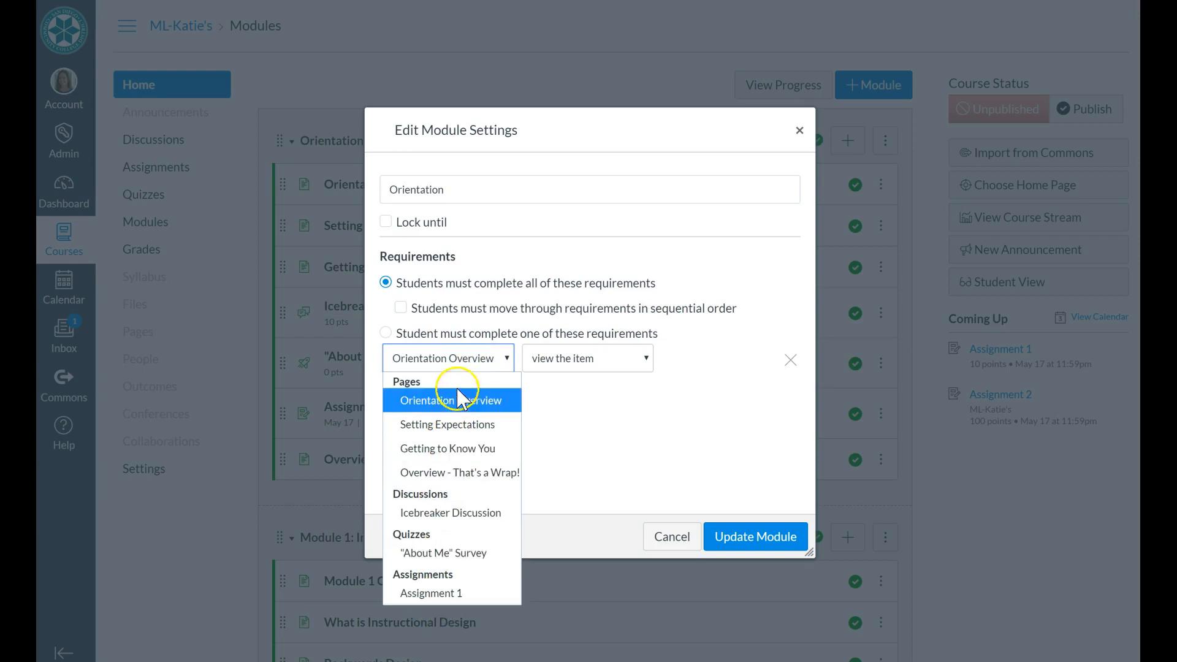
left_click_drag(466, 126, 632, 12)
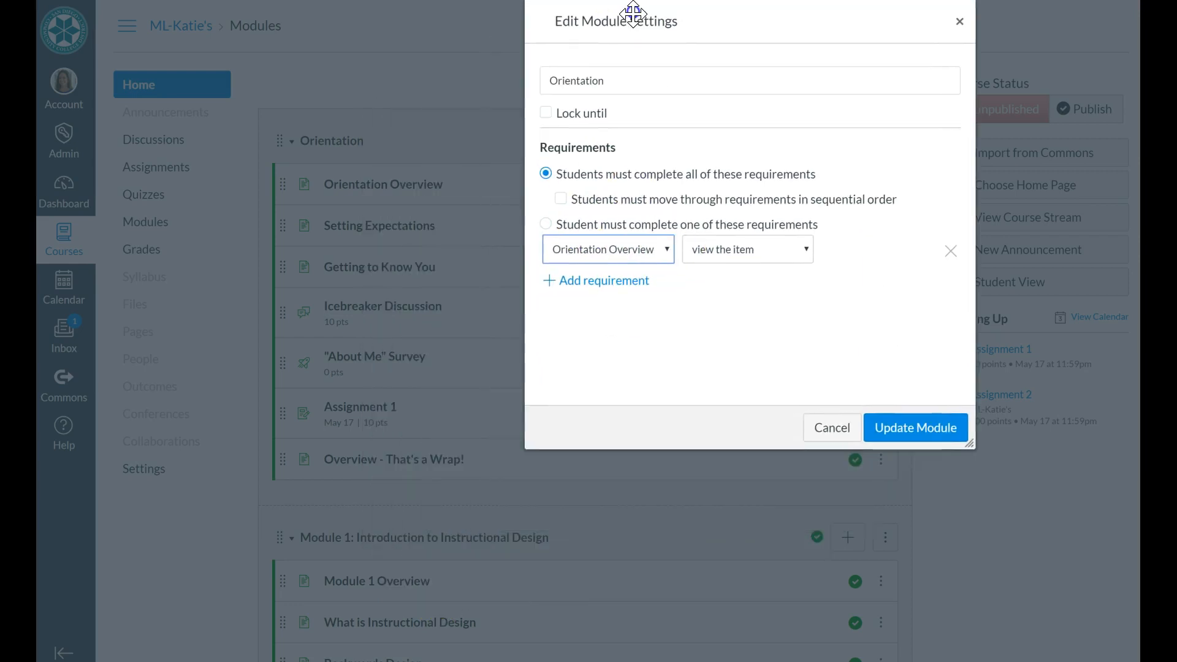
left_click(668, 255)
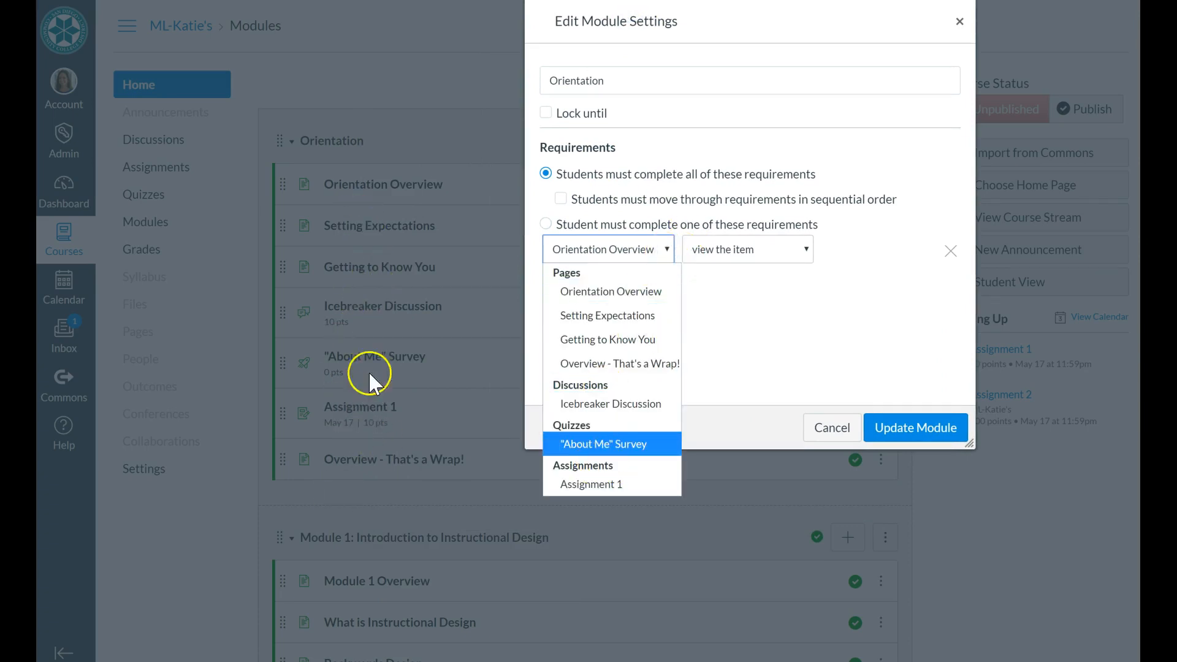
left_click(683, 21)
left_click_drag(682, 21, 505, 42)
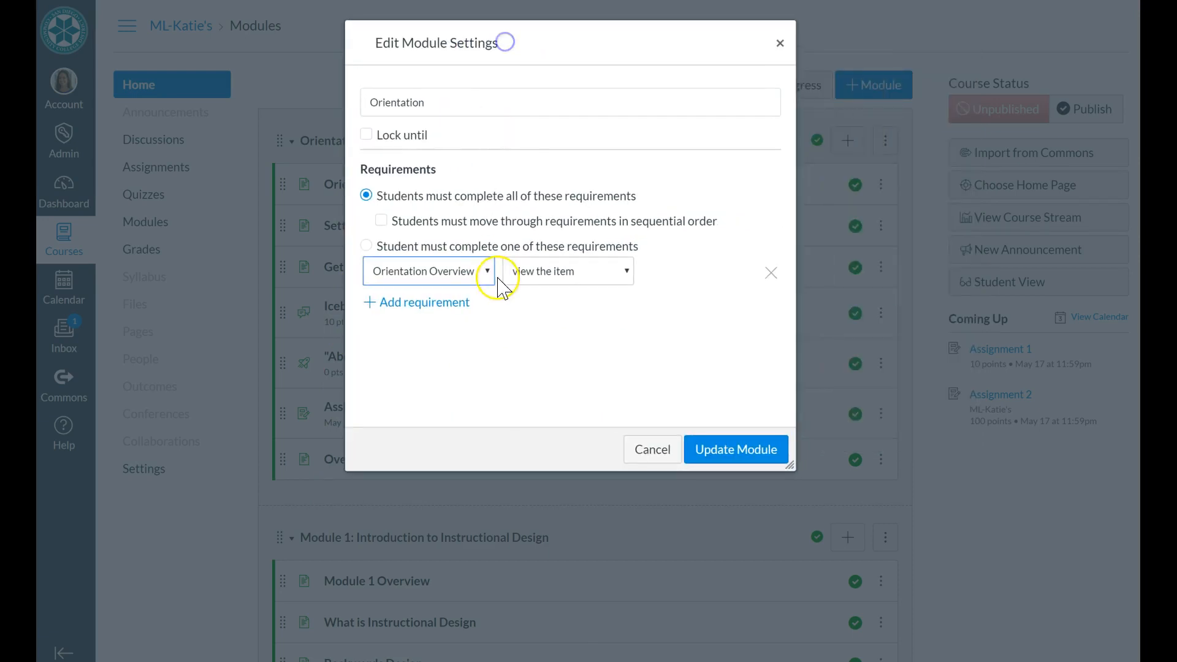
left_click(543, 273)
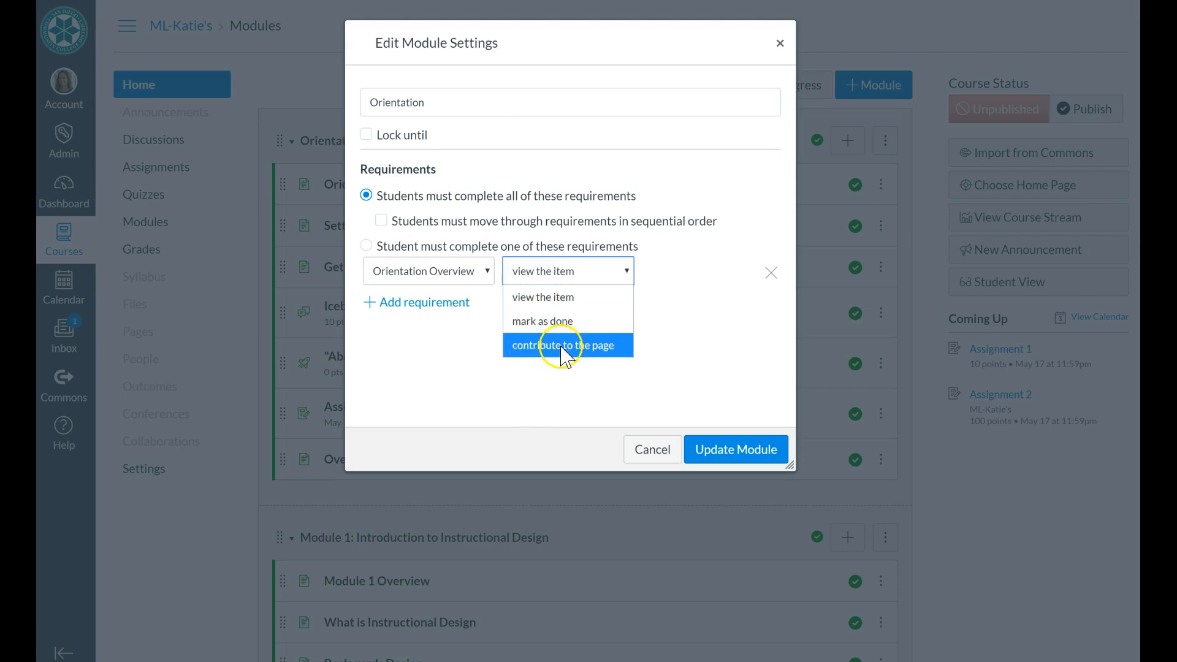
left_click(564, 298)
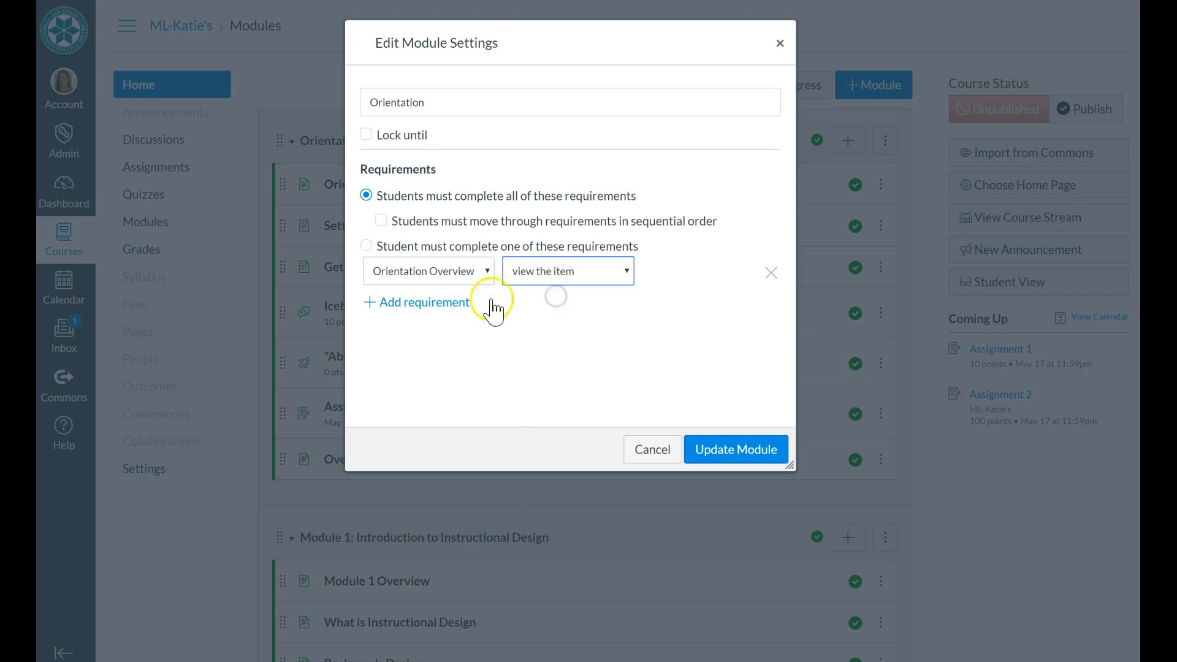
Add "view the item" requirements for the Setting Expectations and Getting to Know You pages
left_click(459, 304)
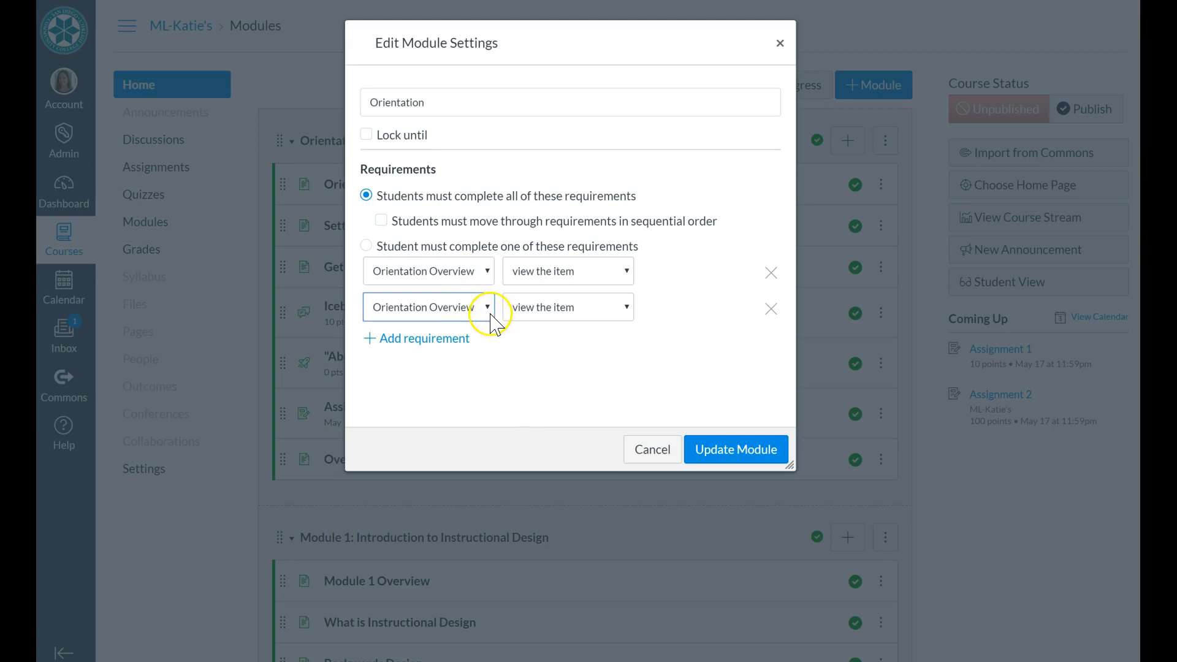
left_click(488, 309)
left_click(447, 373)
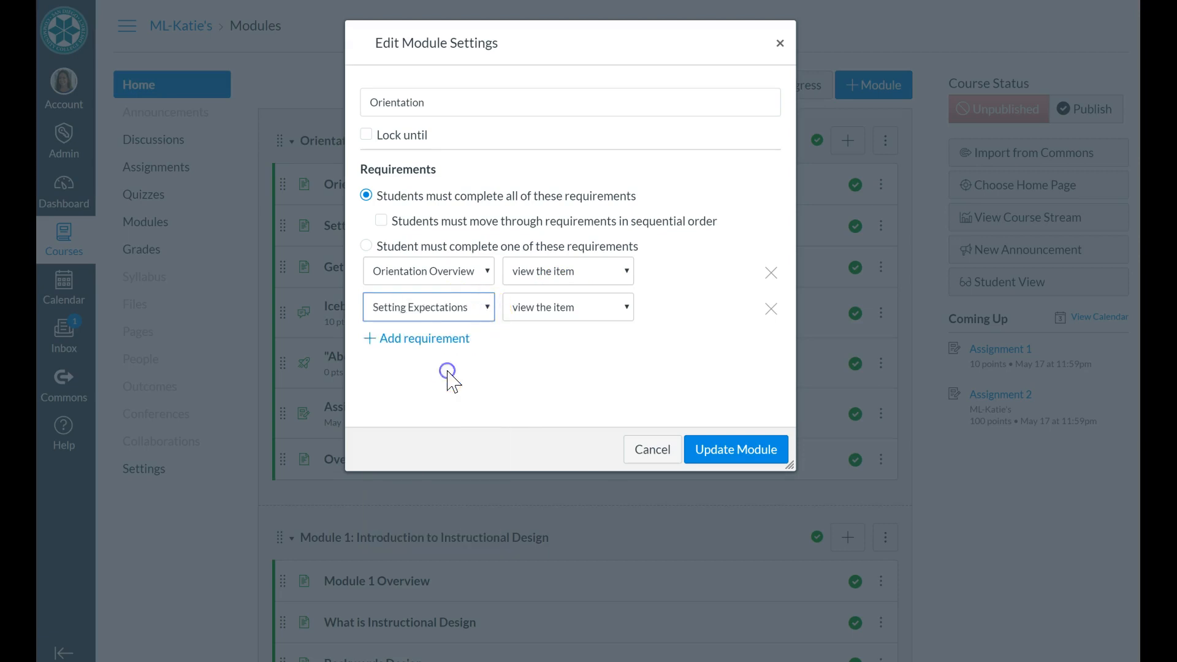
left_click(439, 339)
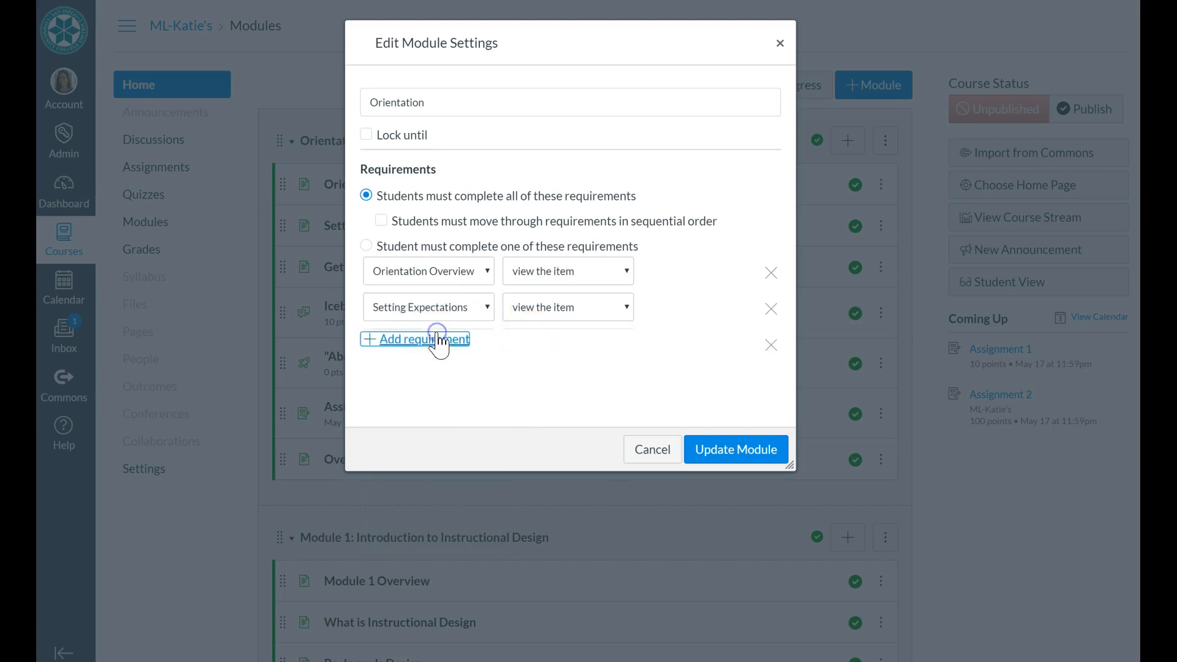
left_click(432, 348)
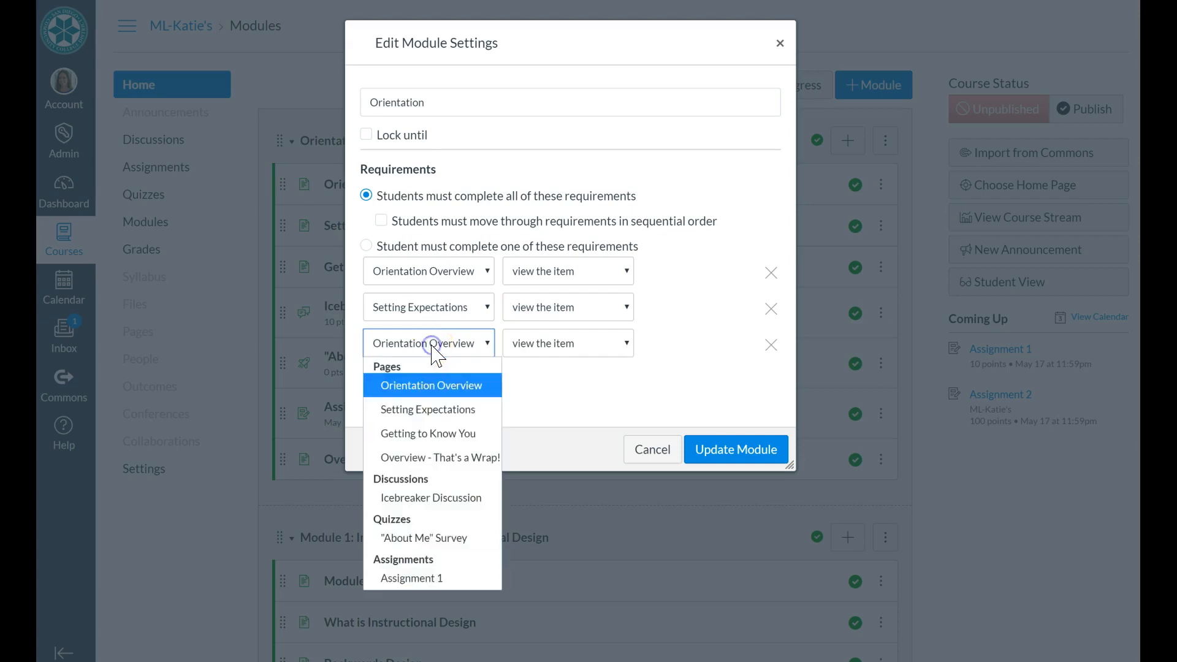
left_click(422, 427)
Add a requirement for Icebreaker Discussion set to "submit the assignment"
left_click_drag(441, 48, 575, 35)
left_click(537, 362)
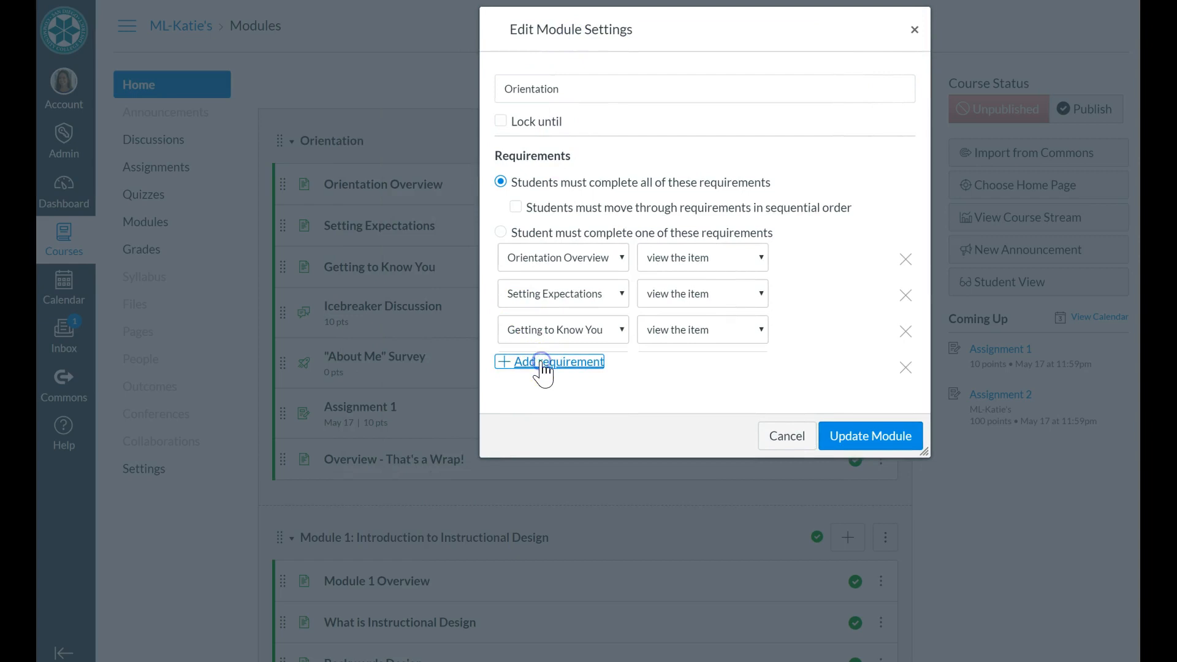
left_click(546, 371)
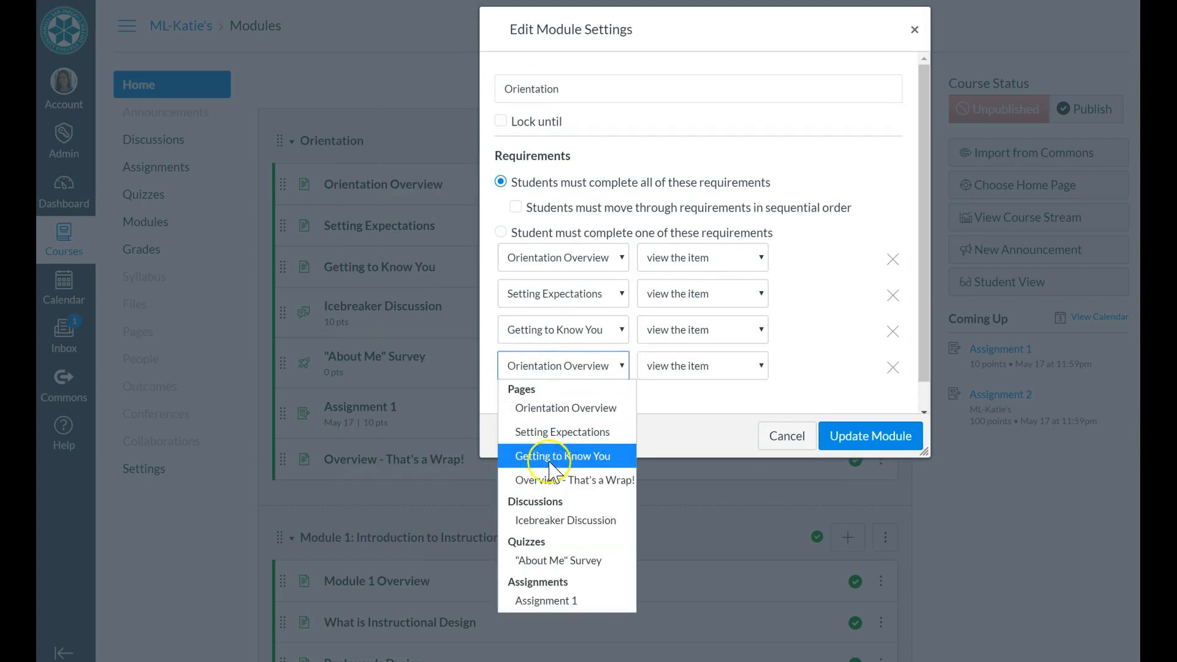
left_click(569, 522)
left_click(665, 371)
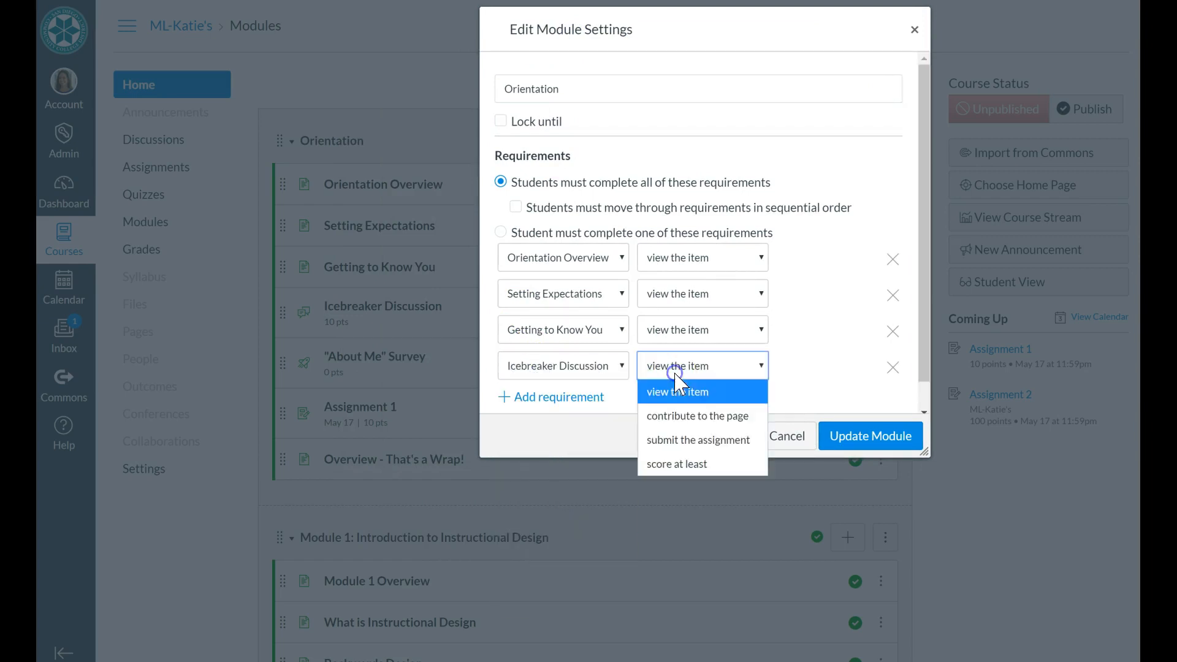
left_click(675, 448)
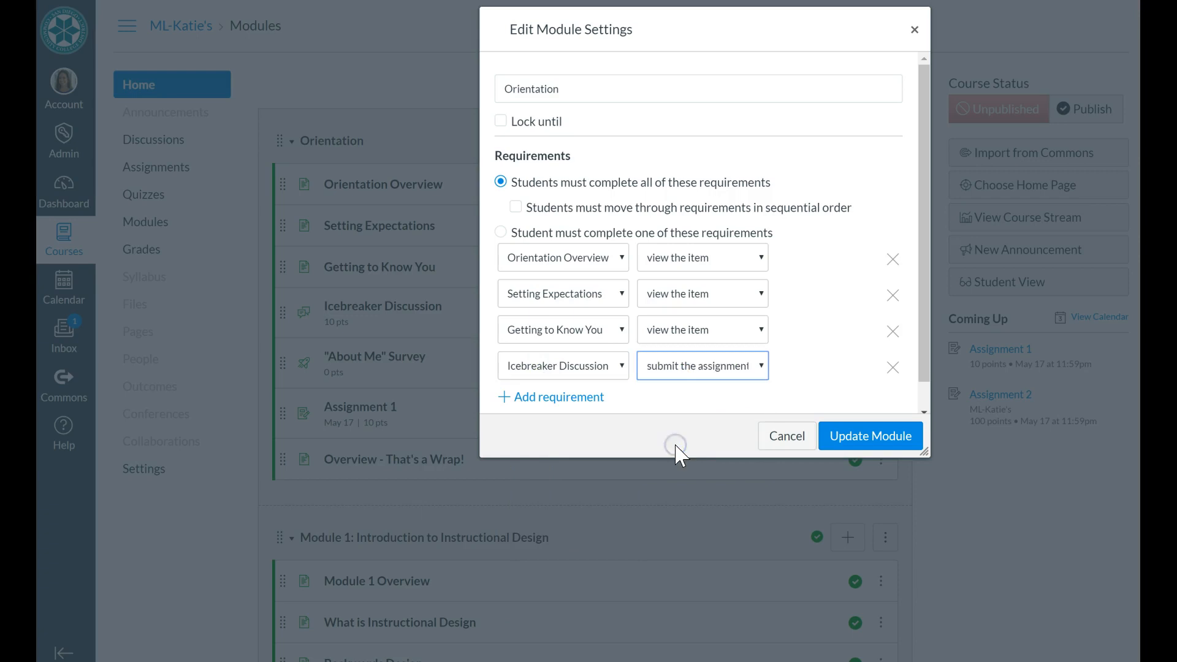
Add a requirement for the "About Me" Survey set to "submit the assignment"
left_click(571, 398)
left_click(572, 399)
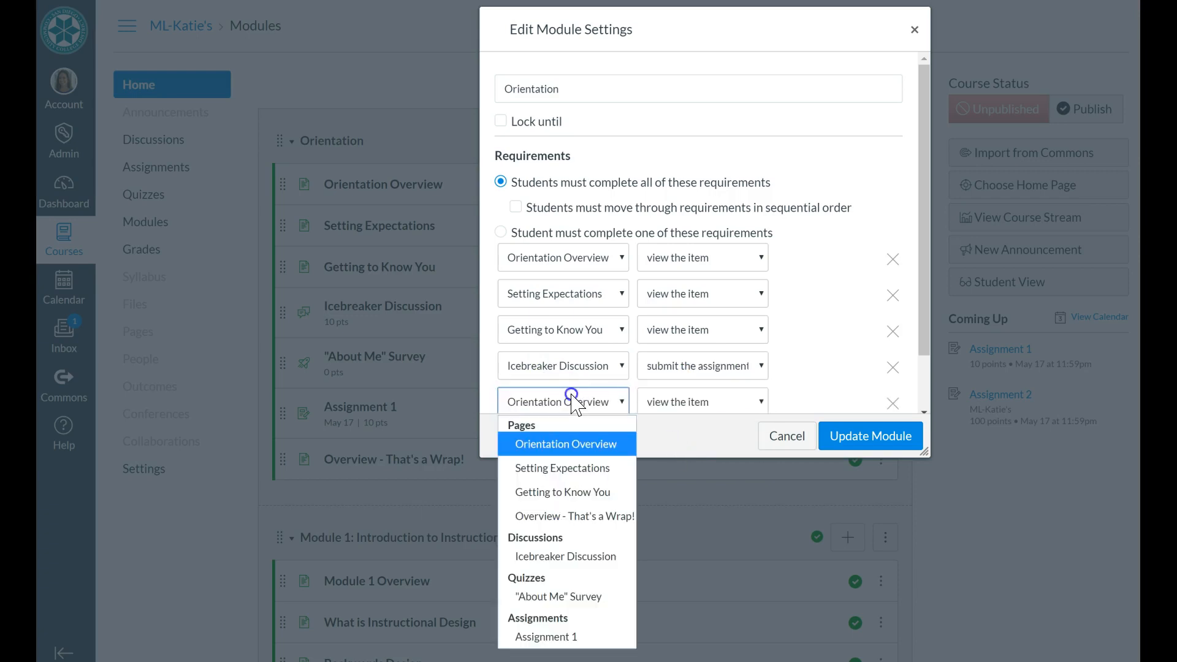
left_click(549, 595)
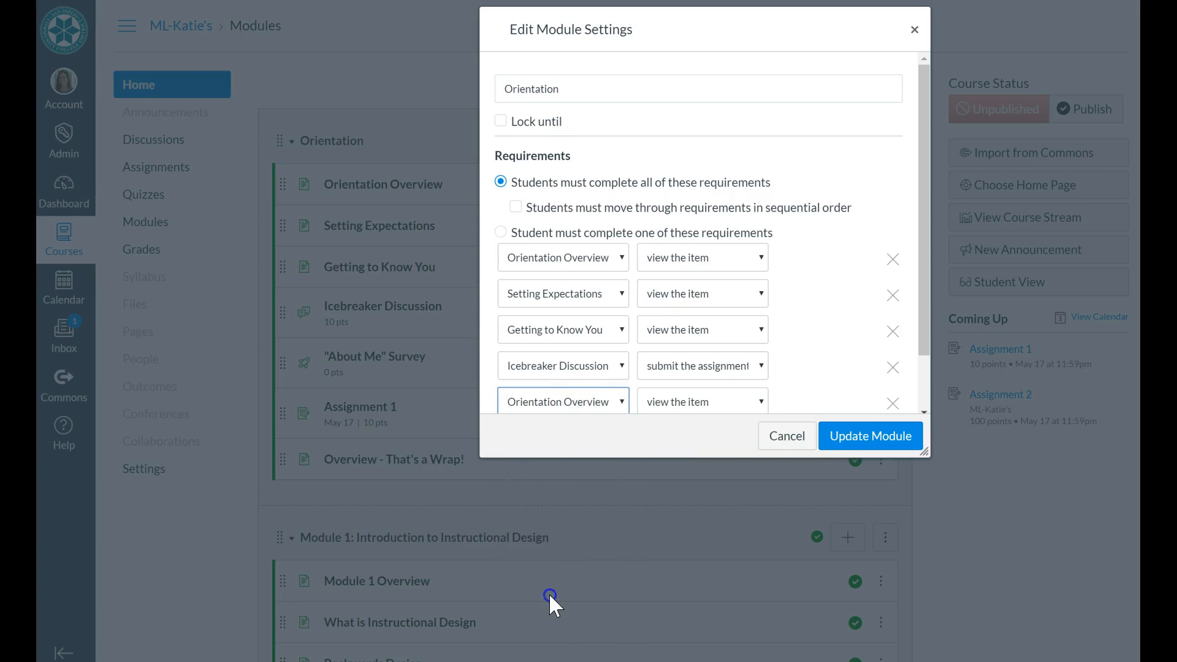
left_click(645, 406)
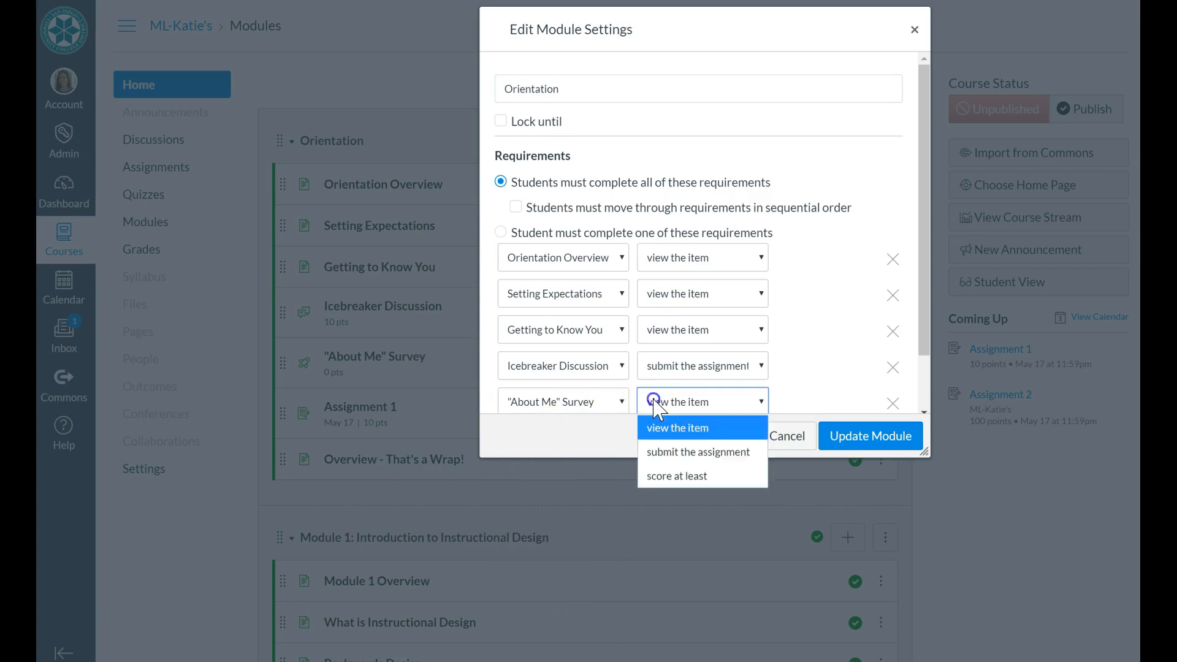
left_click(666, 451)
Add a requirement for Assignment 1 set to "submit the assignment"
scroll(919, 367, "down", 2)
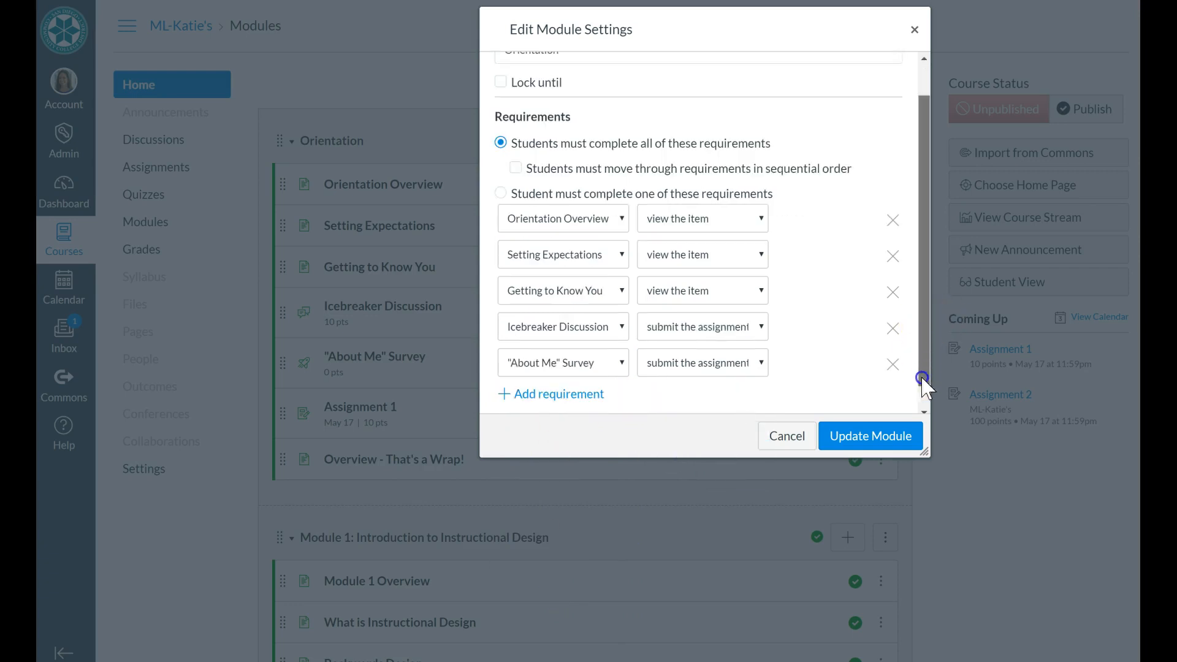
left_click(560, 371)
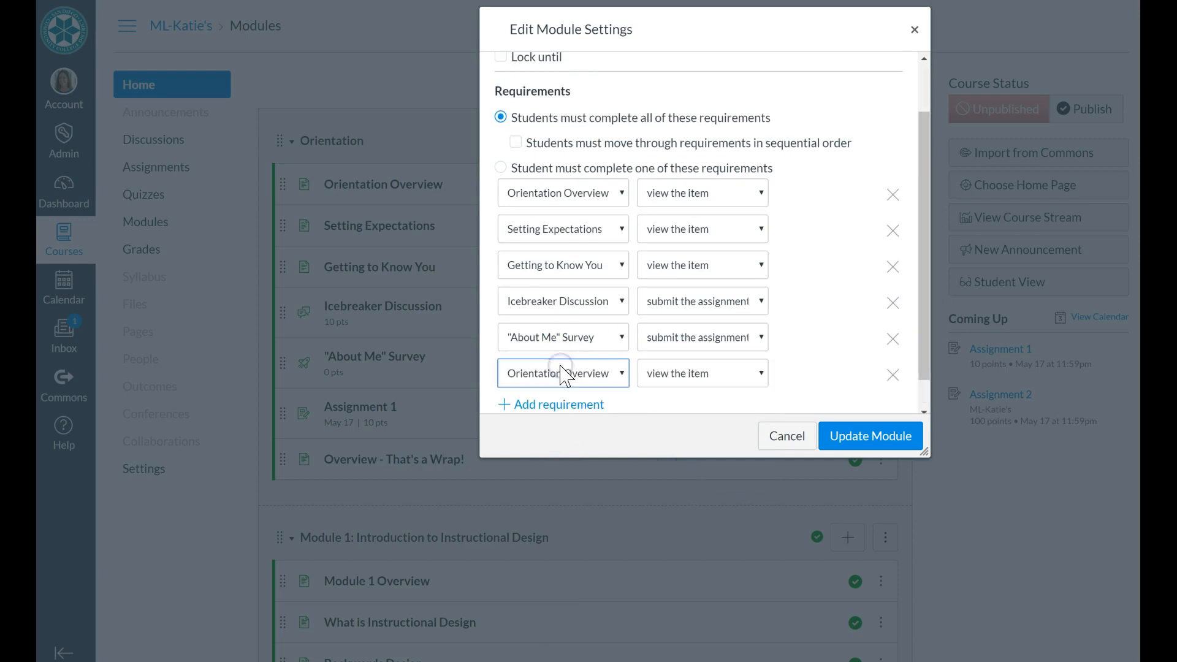
left_click(560, 374)
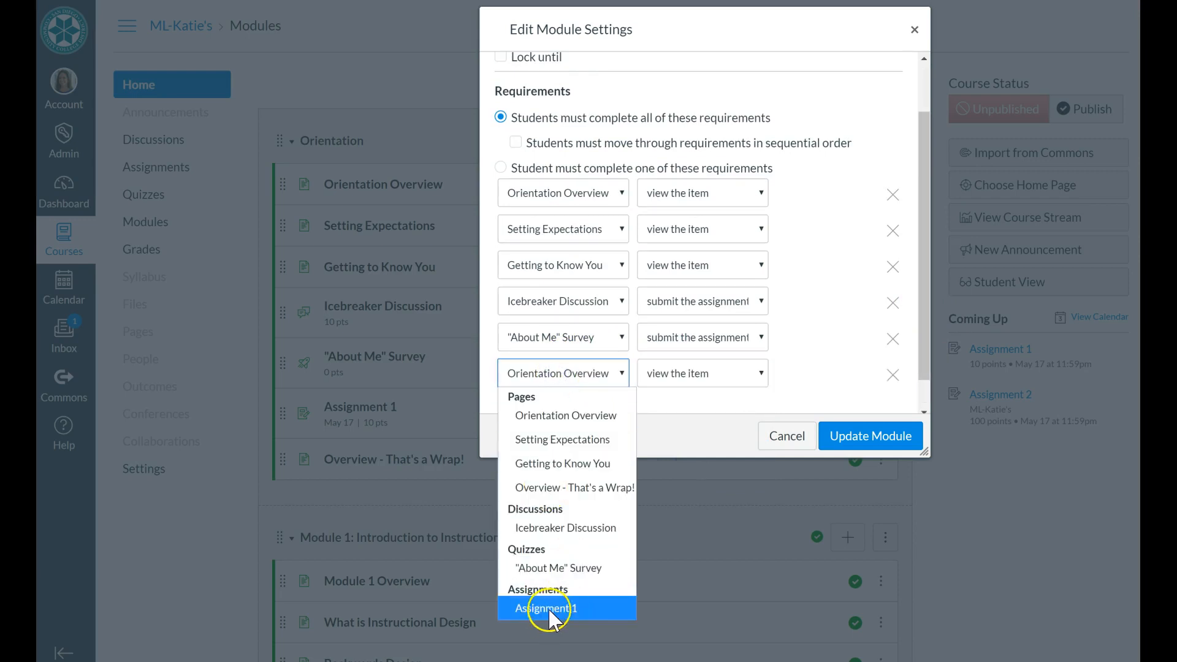
left_click(549, 606)
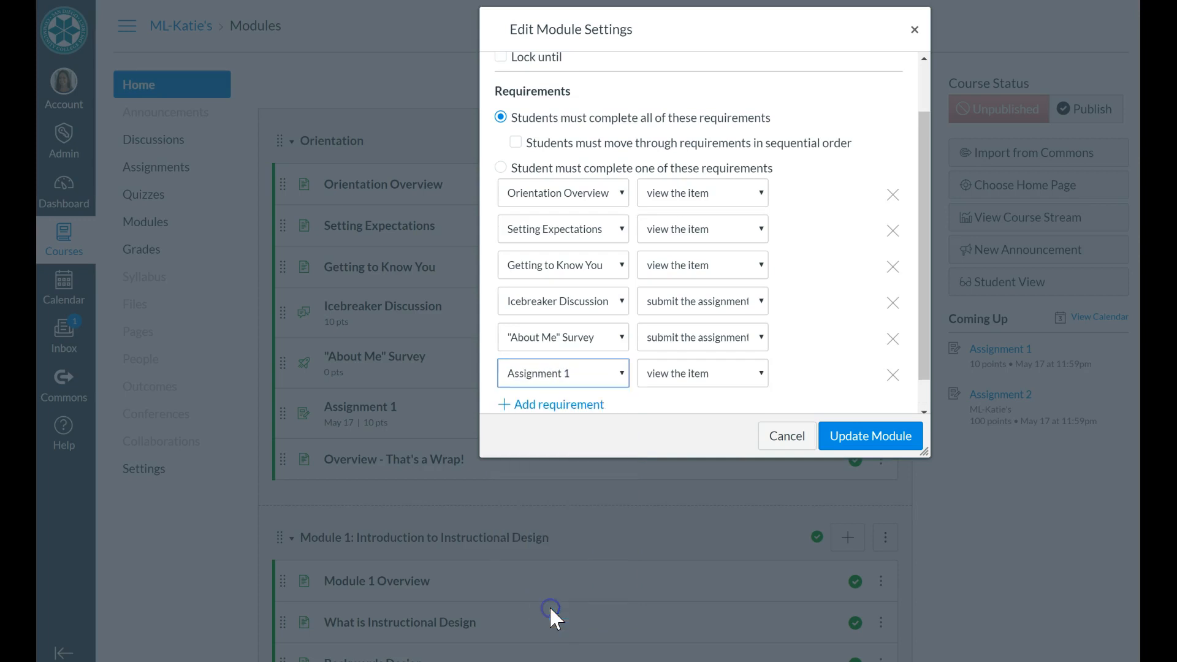
left_click(694, 380)
left_click(678, 447)
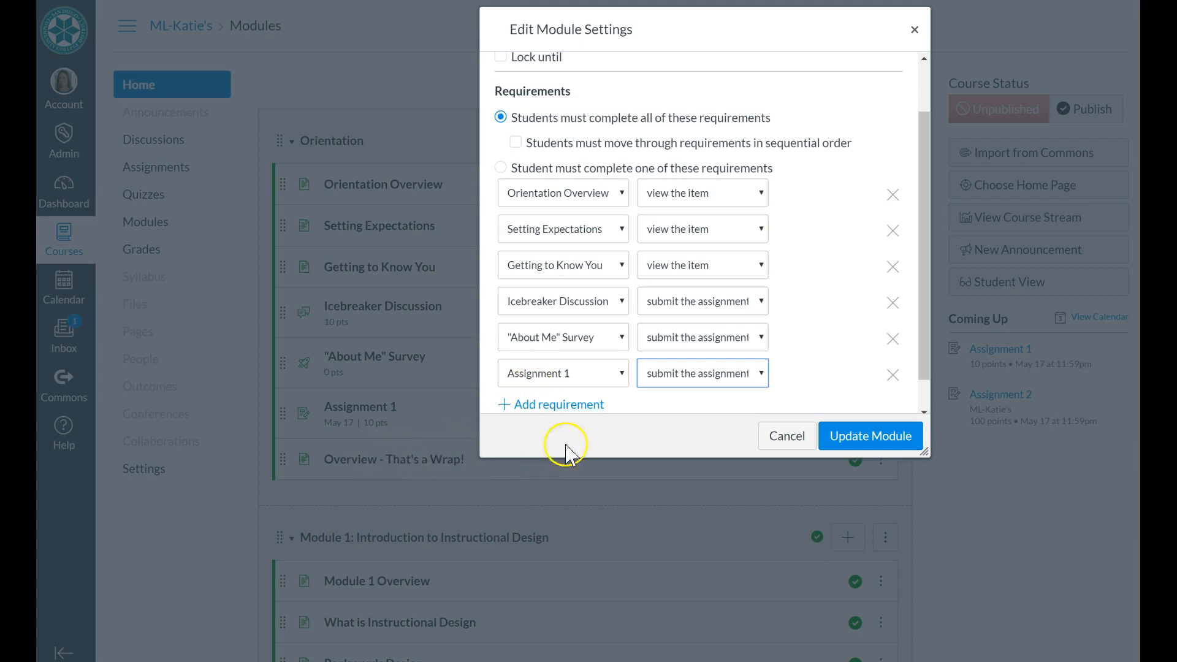
Try requiring students to move through the requirements in sequential order, and requiring only one of them to be completed
mouse_move(924, 320)
left_mouse_down()
mouse_move(918, 347)
mouse_move(922, 314)
left_mouse_up()
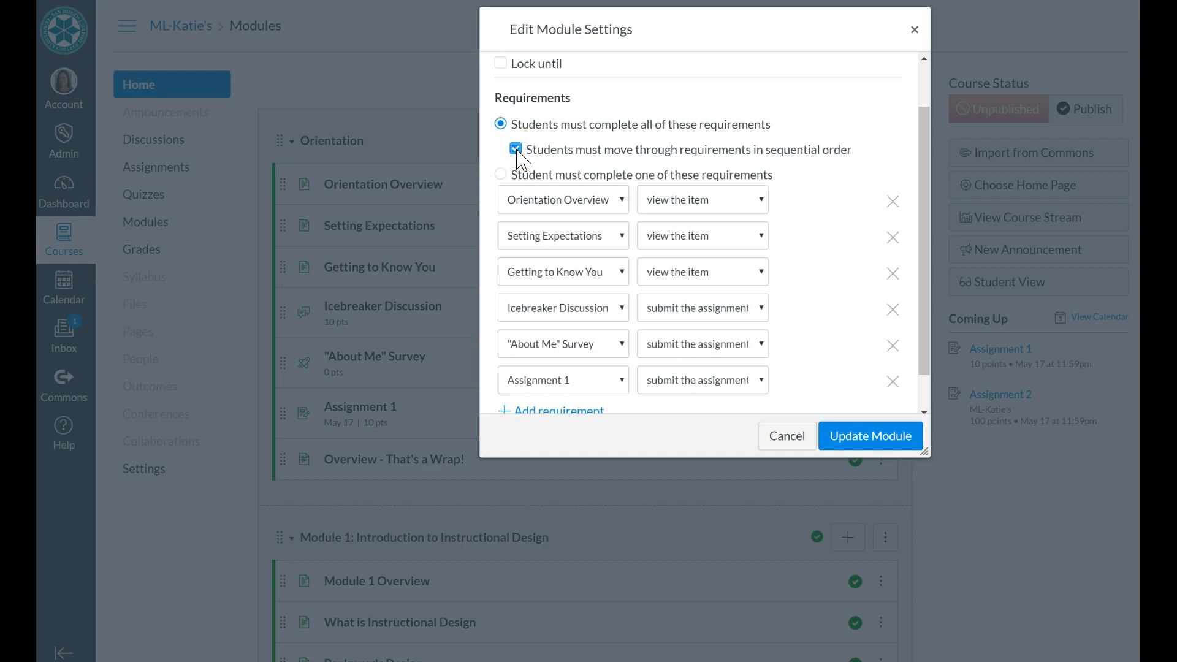
left_click(518, 155)
left_click(580, 136)
left_click(501, 178)
left_click(499, 177)
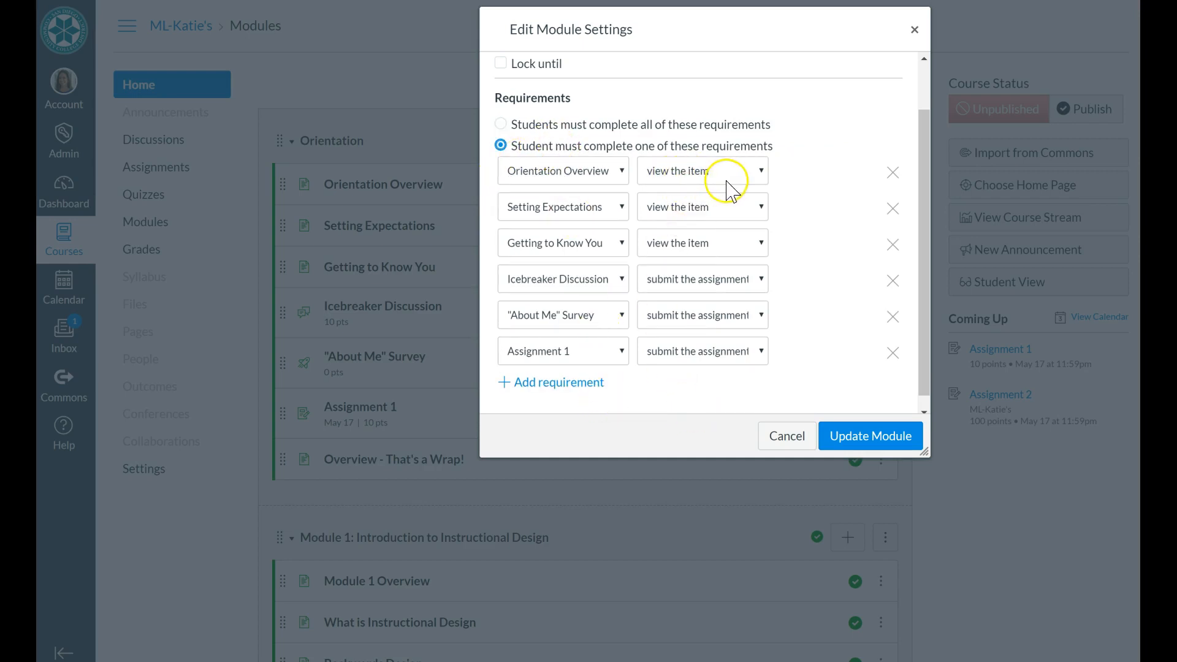
Require students to complete all of the listed requirements and save the Orientation module's settings
left_click(501, 124)
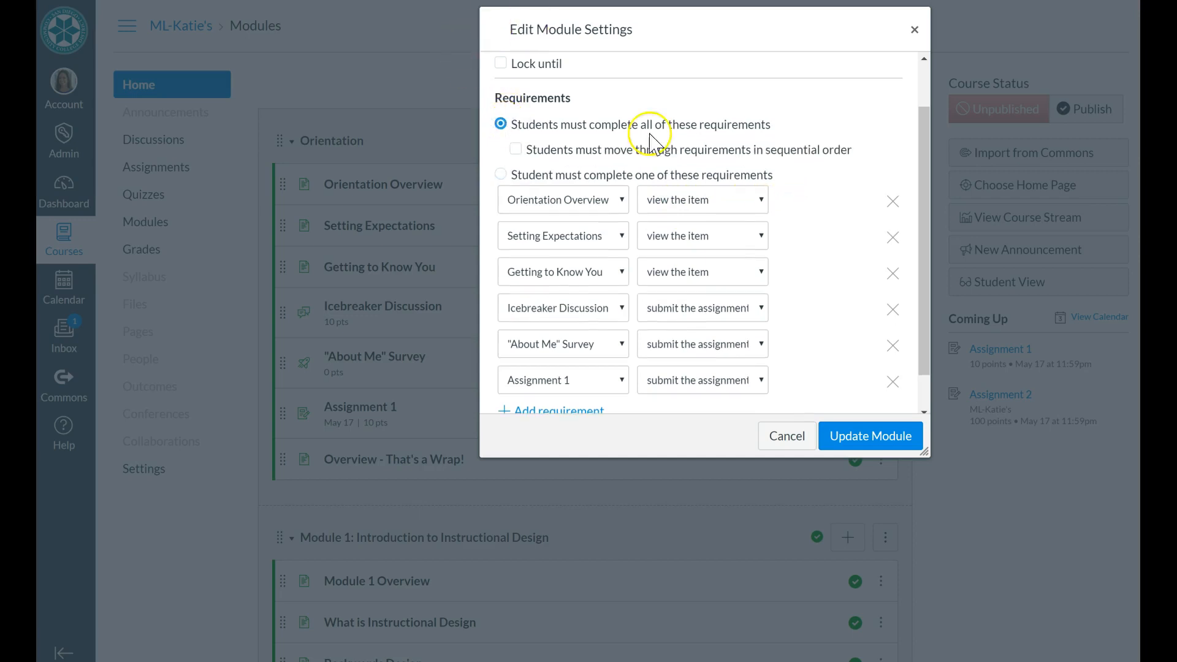
left_click(847, 436)
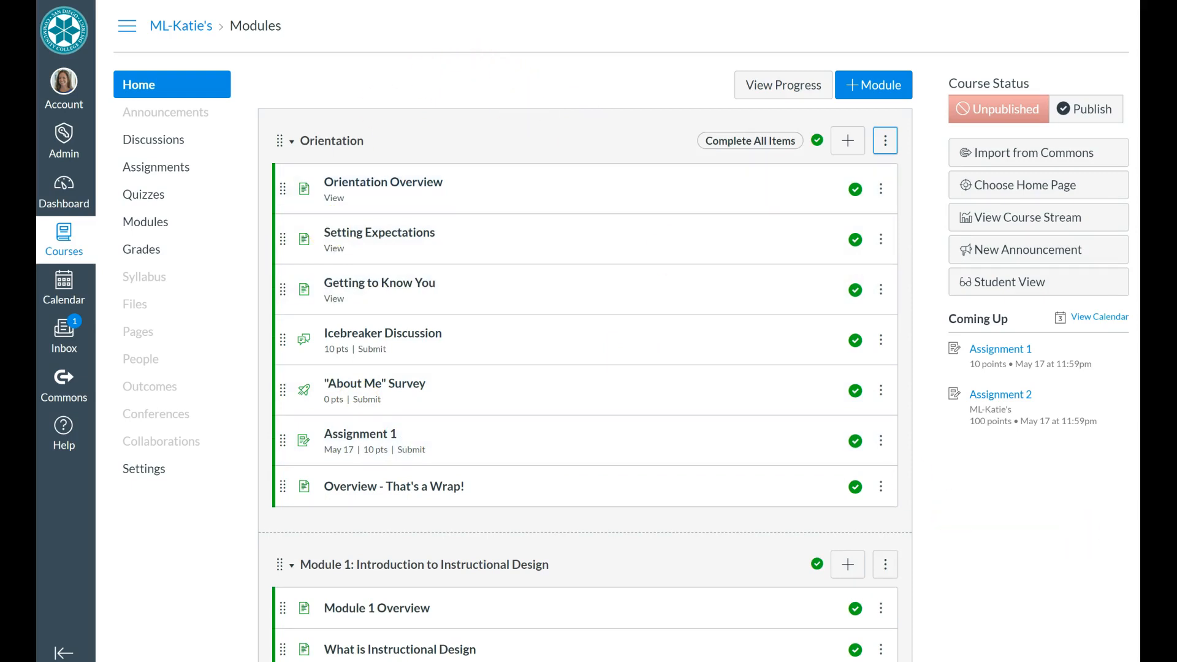
Add Orientation as a prerequisite for Module 1: Introduction to Instructional Design and update the module
scroll(1129, 546, "down", 3)
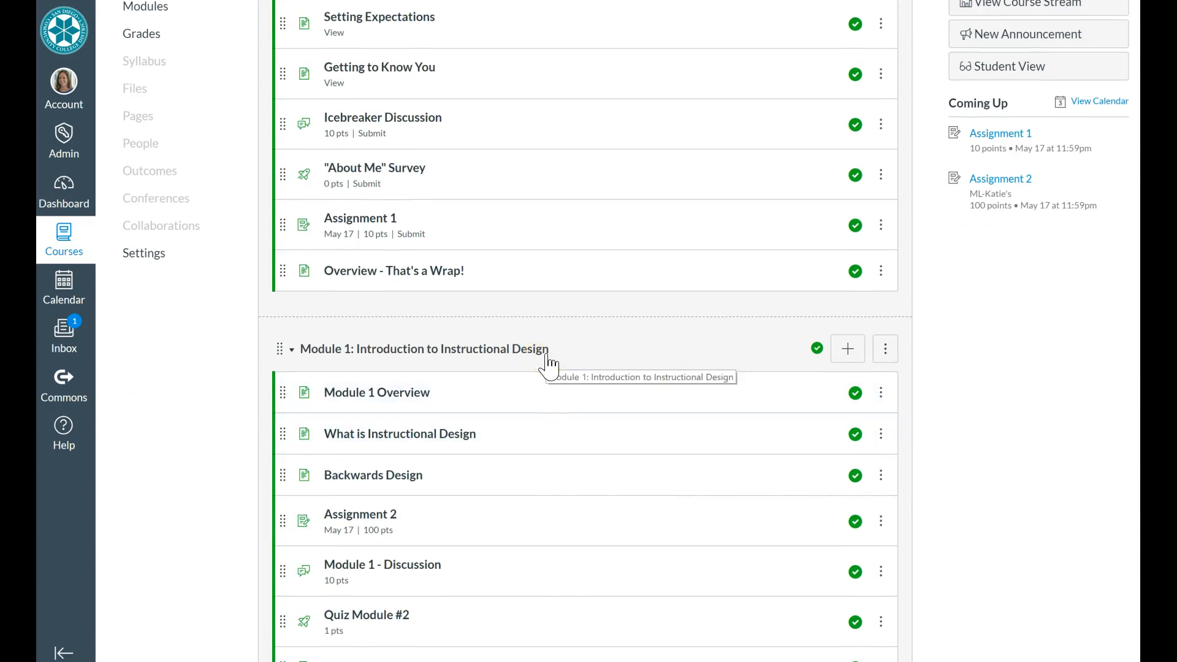
left_click(886, 350)
left_click(845, 396)
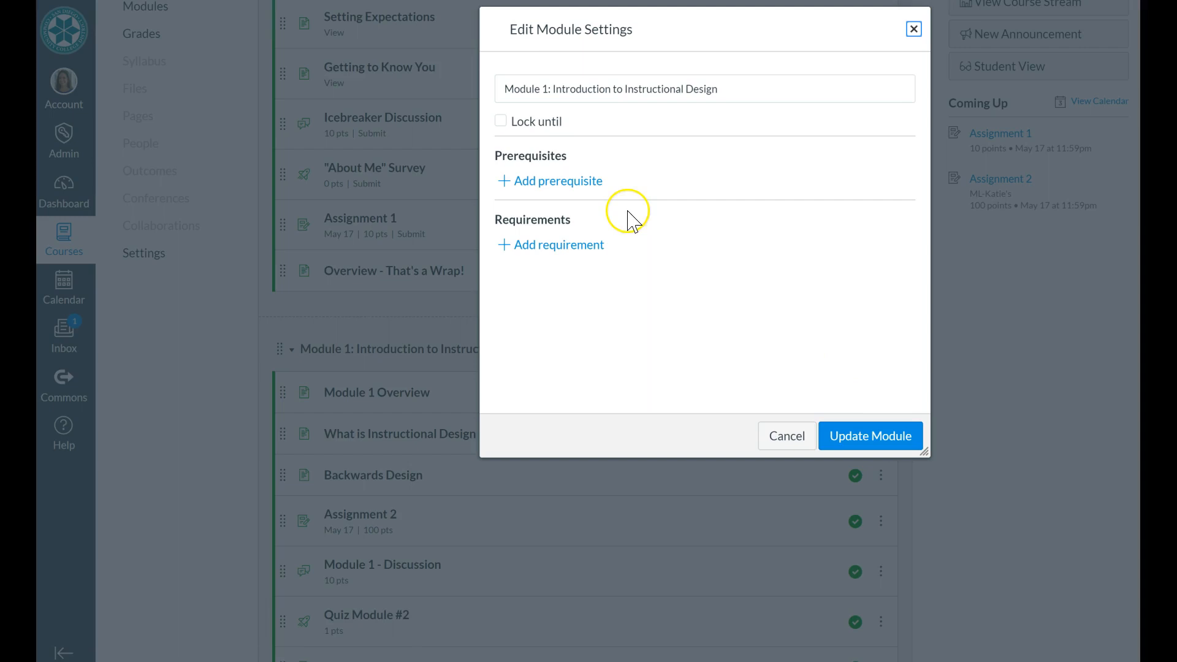
left_click(556, 182)
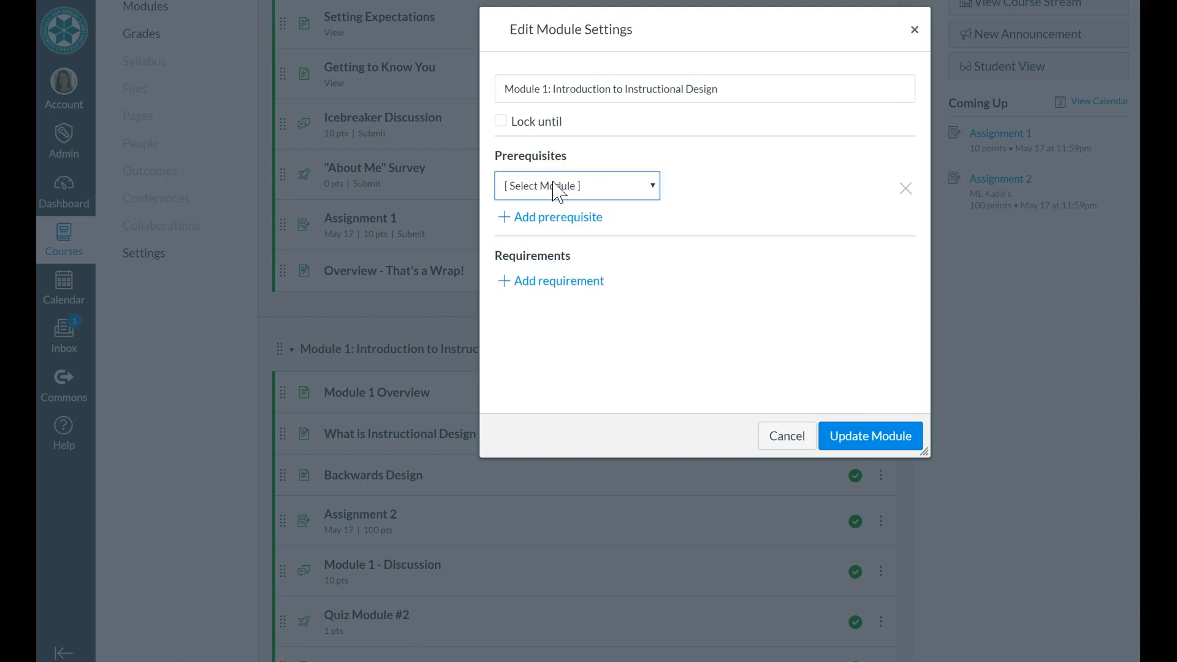
left_click(553, 184)
left_click(538, 234)
left_click(847, 436)
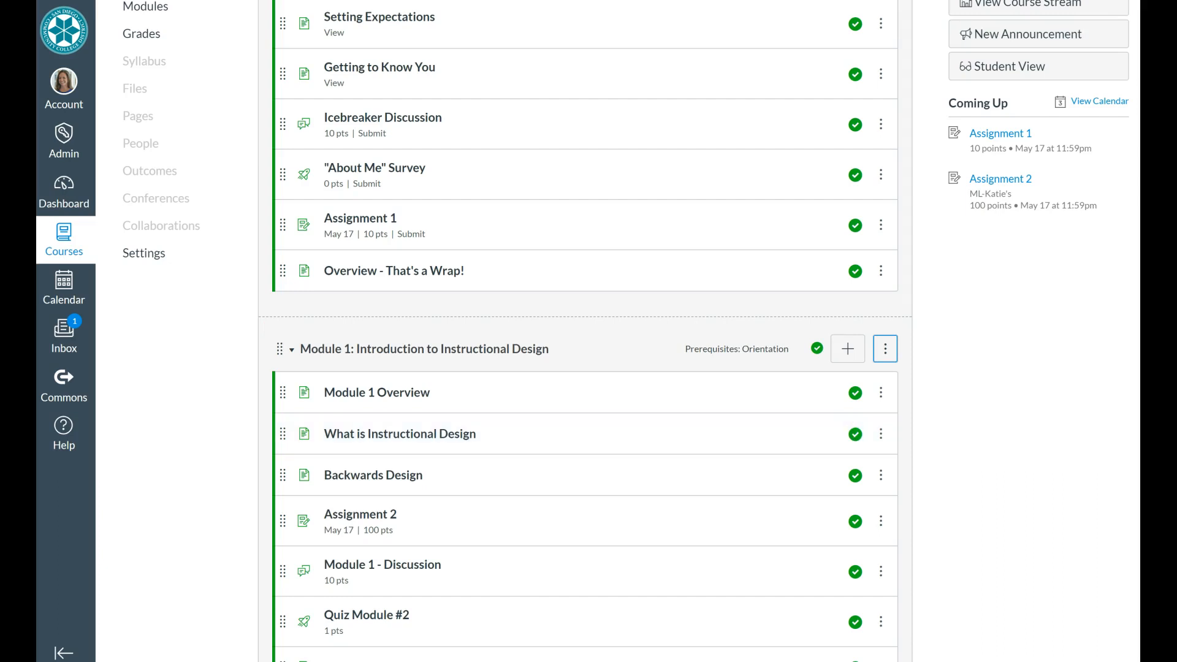
Switch the course to Student View, reset the test student, and dismiss the notification
scroll(588, 331, "up", 4)
left_click(1029, 287)
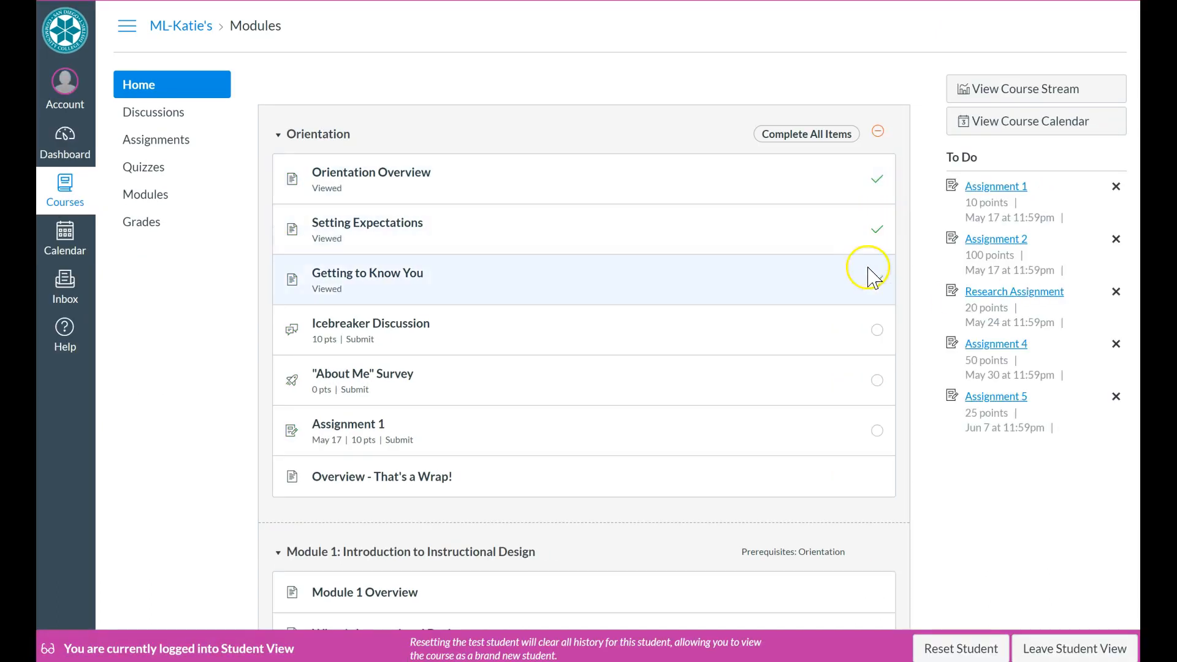
left_click(959, 650)
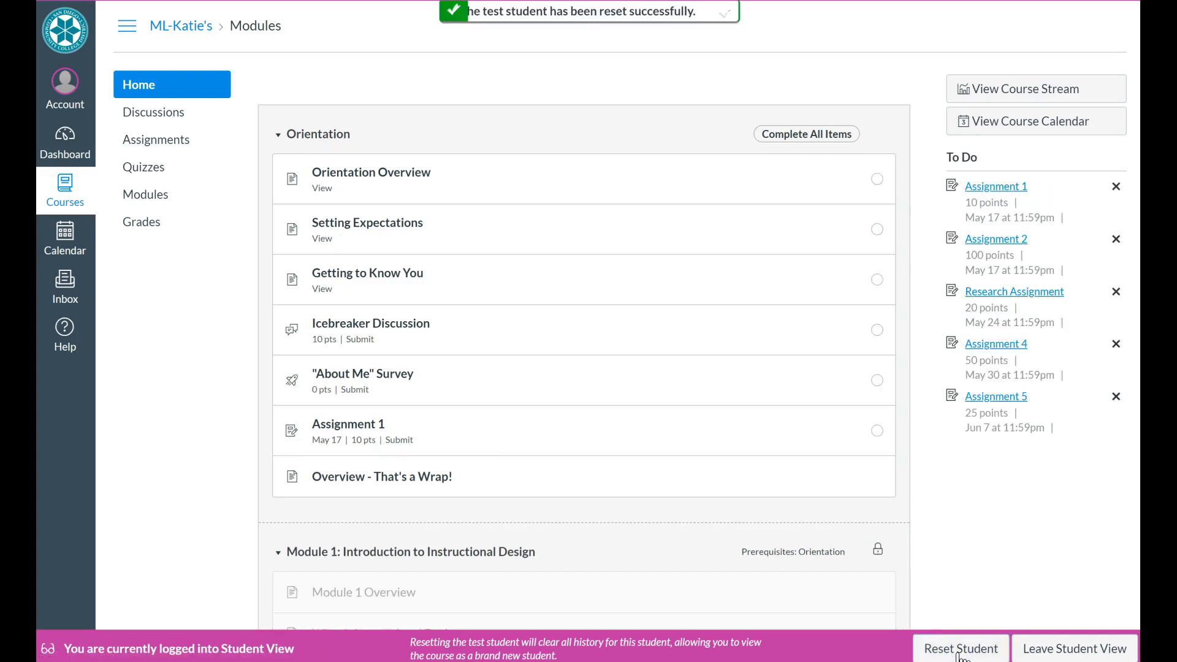
left_click(728, 17)
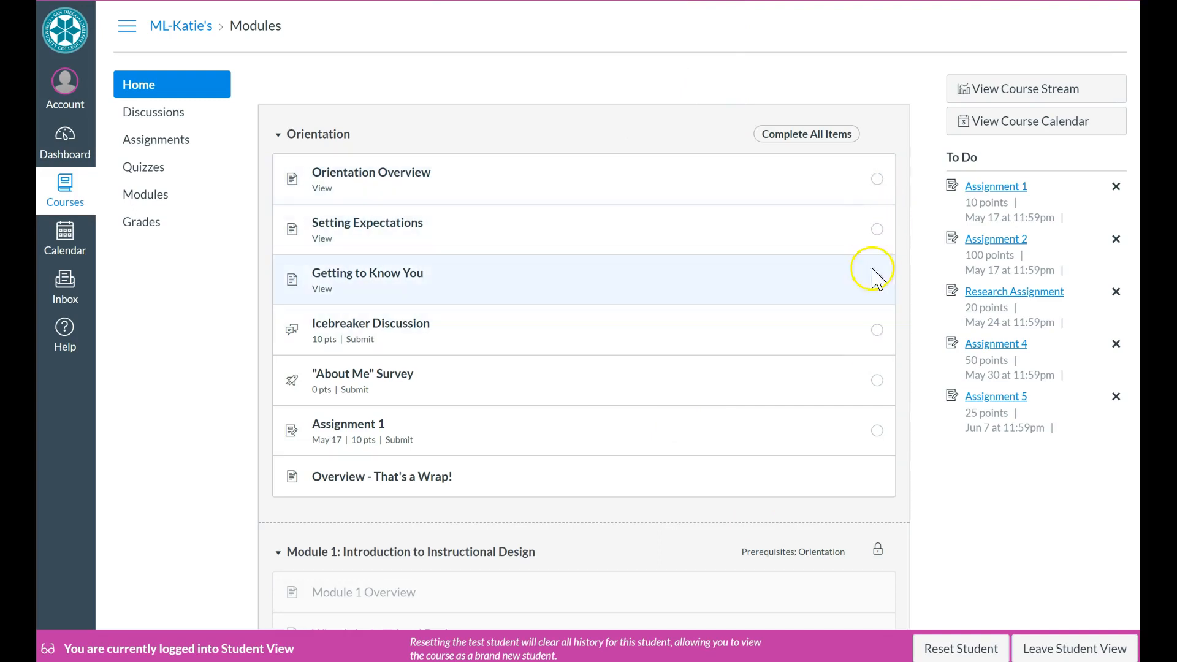
View the Orientation Overview, Setting Expectations and Getting to Know You pages as the test student and return to the course home
mouse_move(877, 182)
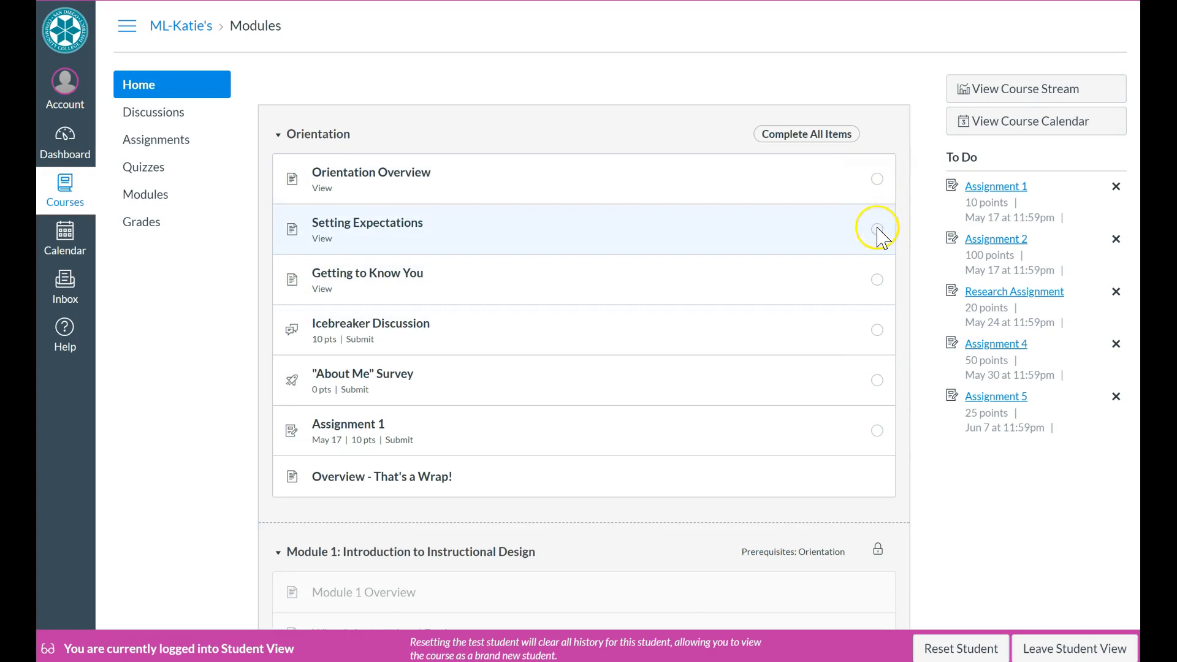
mouse_move(881, 288)
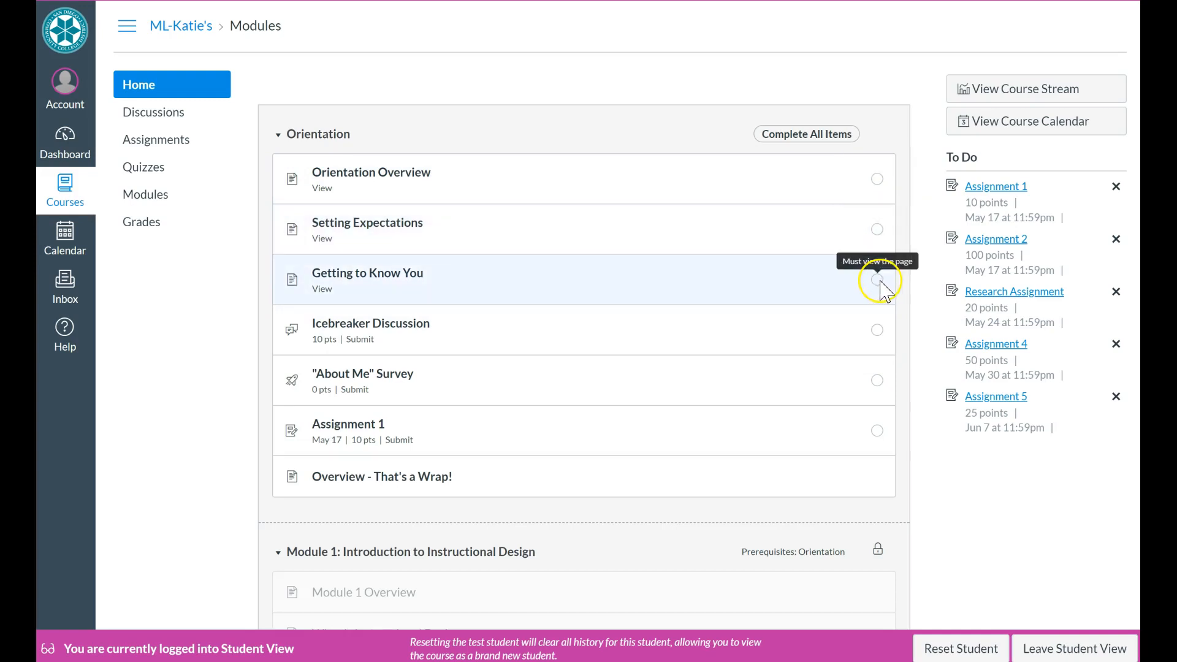
left_click(357, 173)
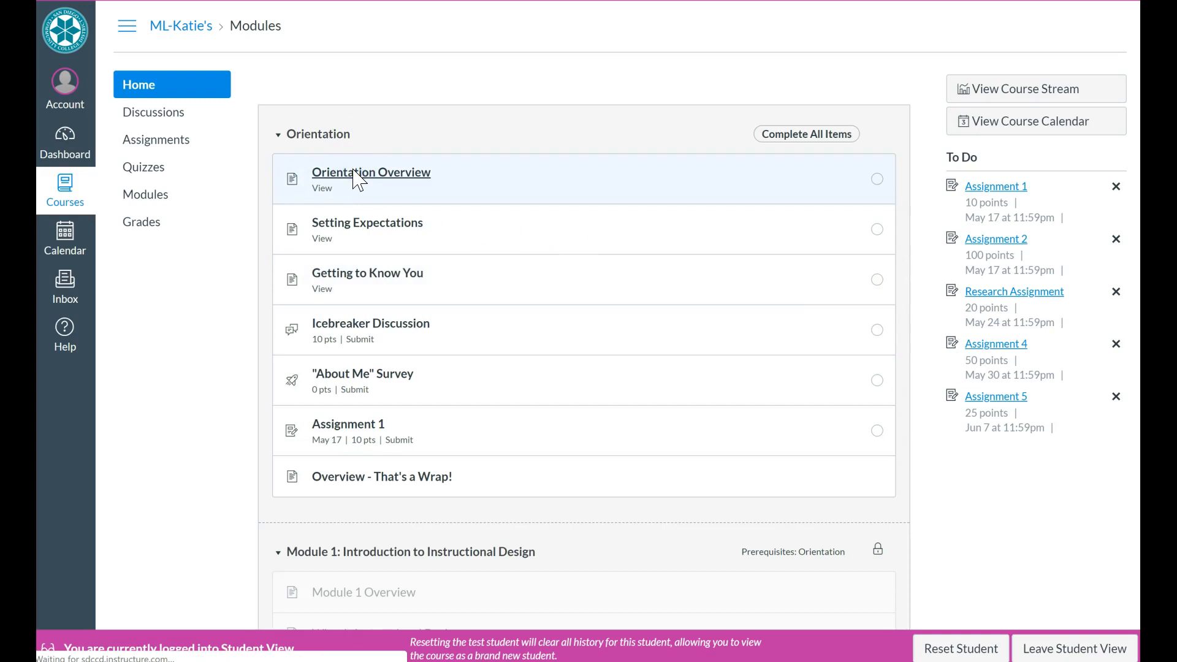
left_click(1102, 440)
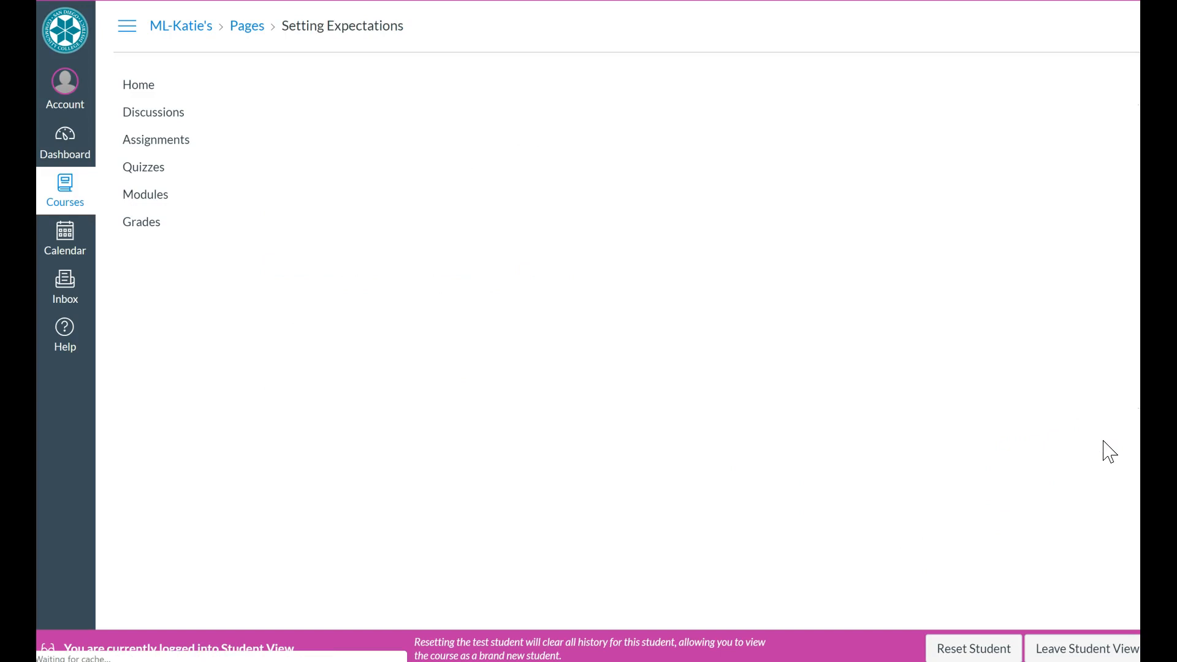
left_click(1114, 395)
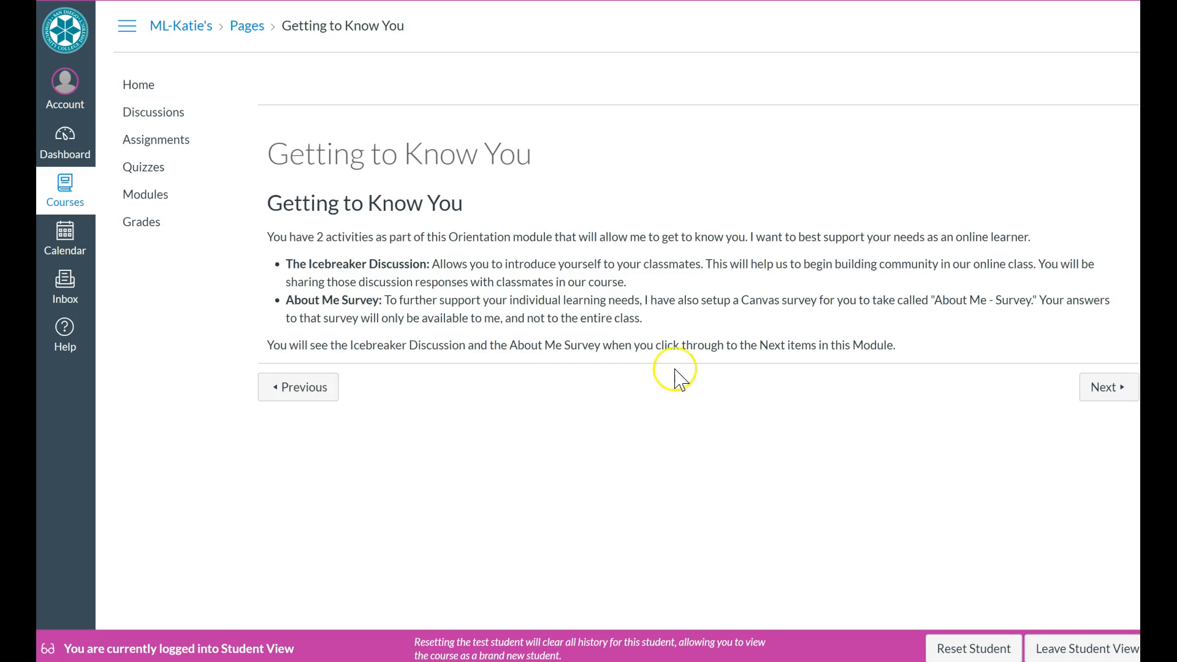
left_click(154, 87)
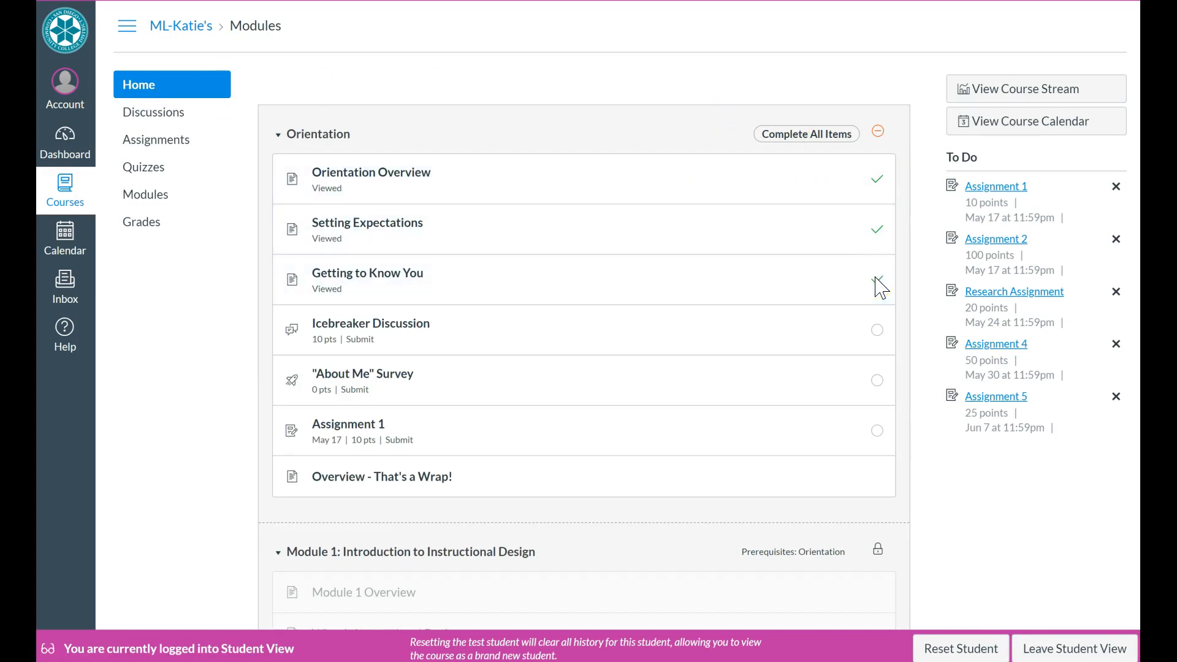
Try to open several Module 1 items from the module list to check the student's access
left_click_drag(1144, 395, 1131, 543)
left_click(386, 348)
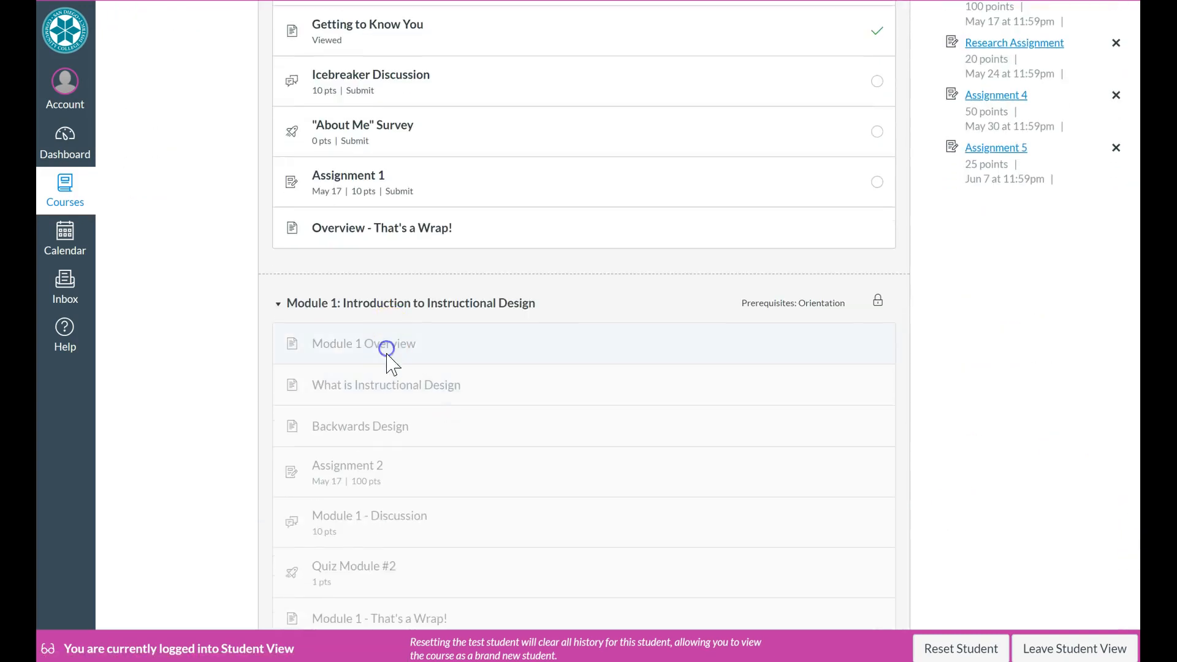
left_click(380, 422)
left_click(366, 468)
left_click(366, 505)
scroll(583, 331, "up", 4)
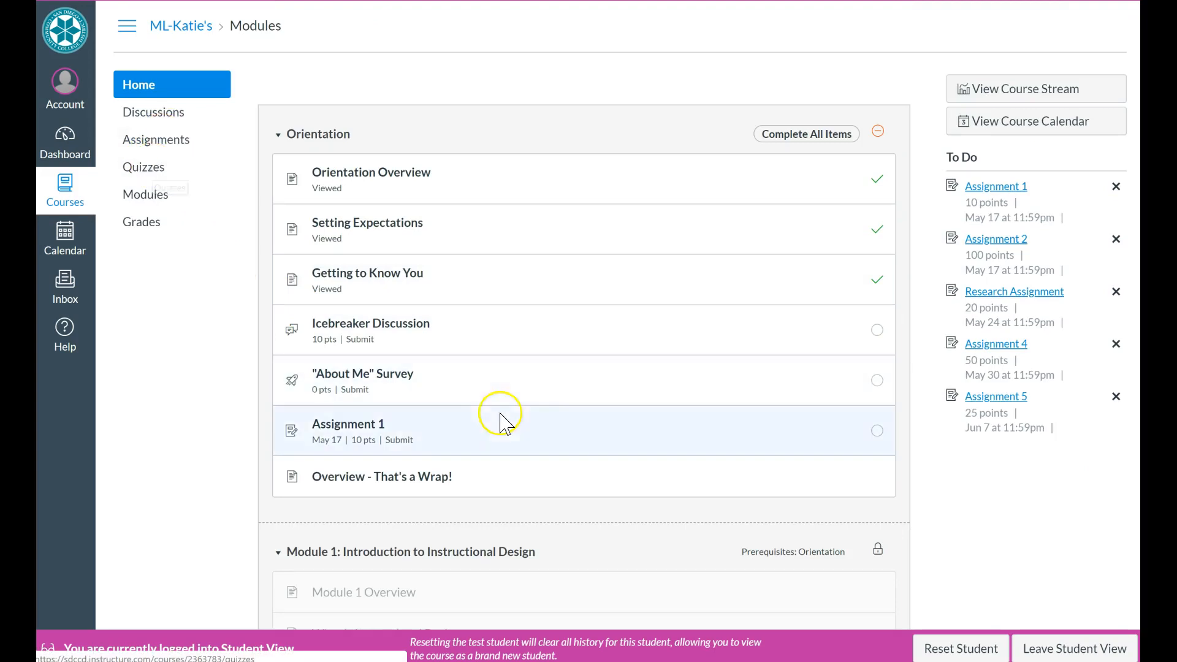
scroll(1130, 475, "down", 3)
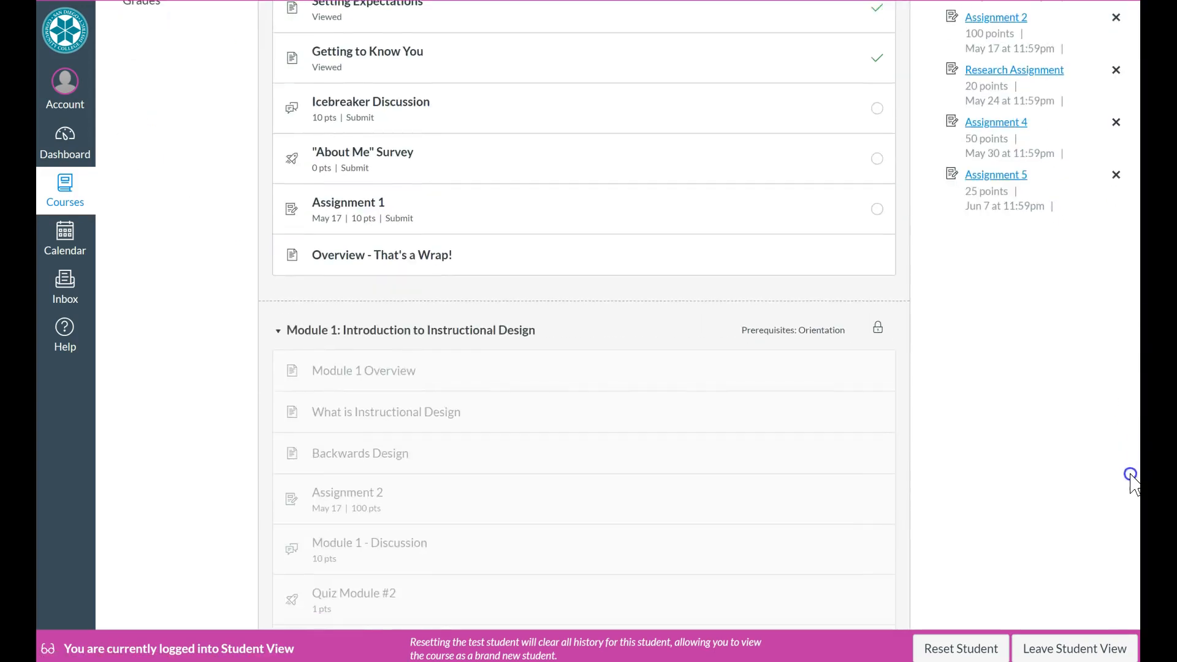
scroll(1129, 476, "up", 3)
Open Assignment 2 from the course's assignment list to check its completion prerequisites
left_click(198, 149)
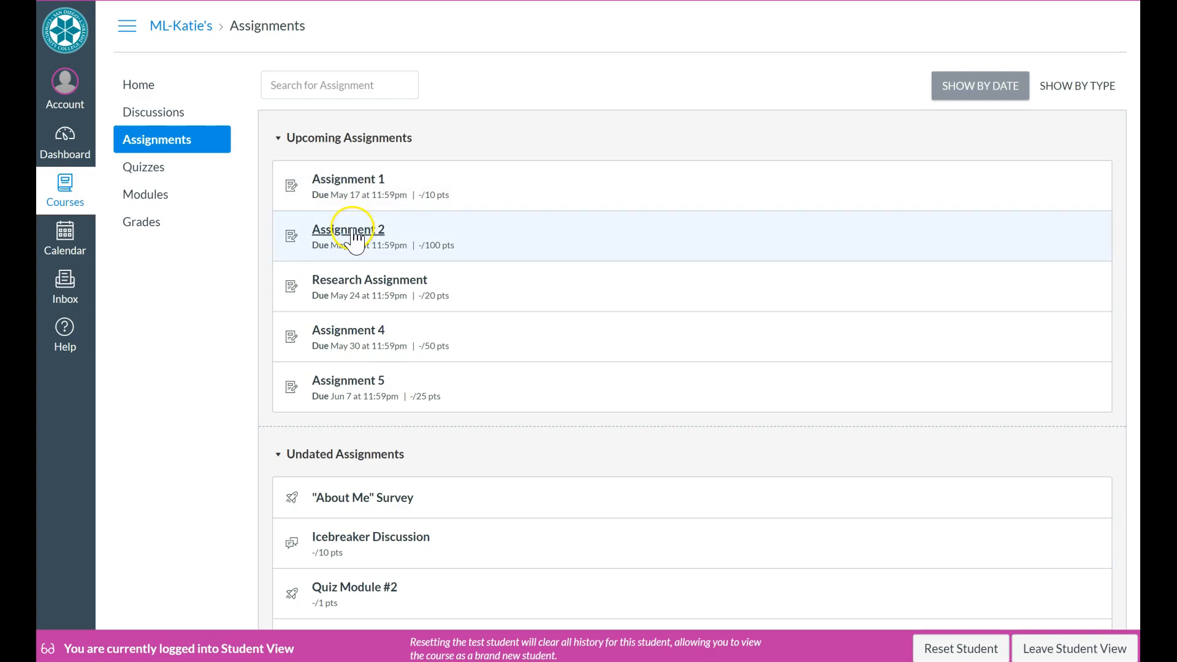
left_click(355, 235)
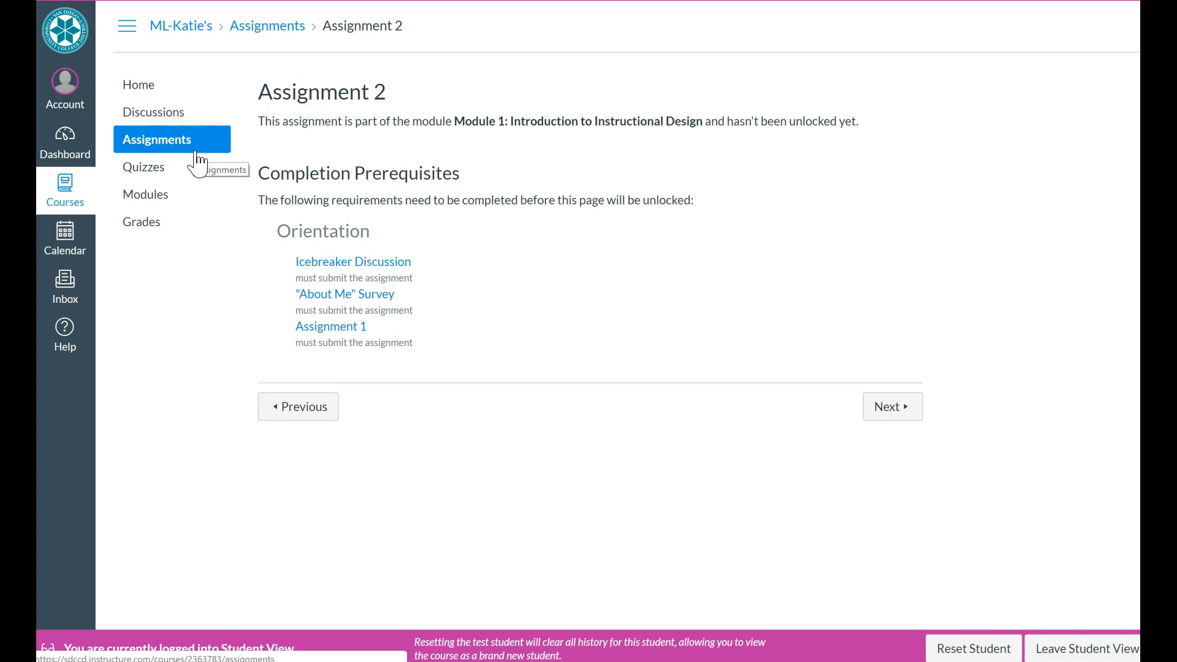
left_click(173, 177)
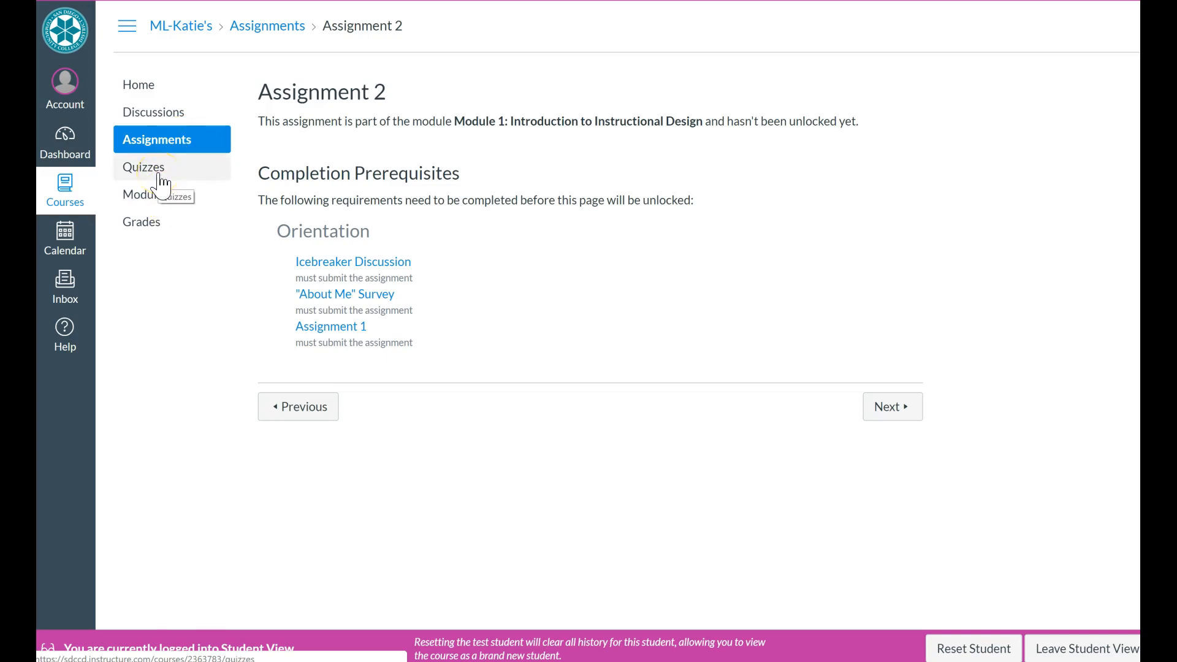
left_click(158, 179)
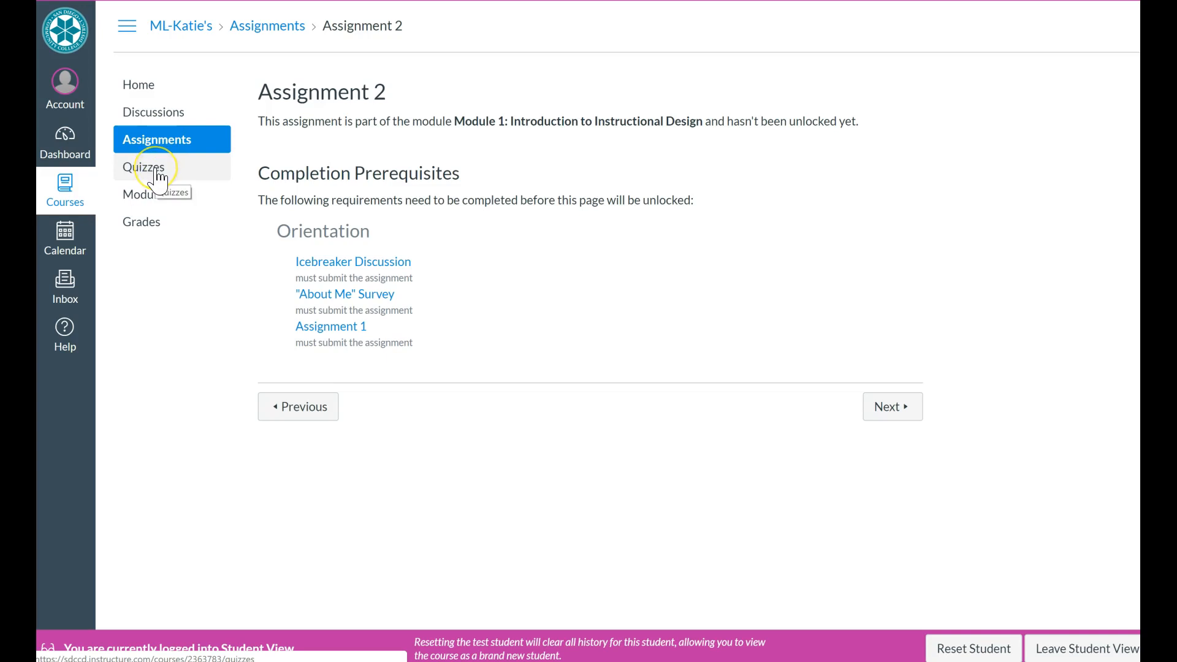
Open the Icebreaker Discussion from the course home and post the reply "jasdfasdfasd"
left_click(149, 92)
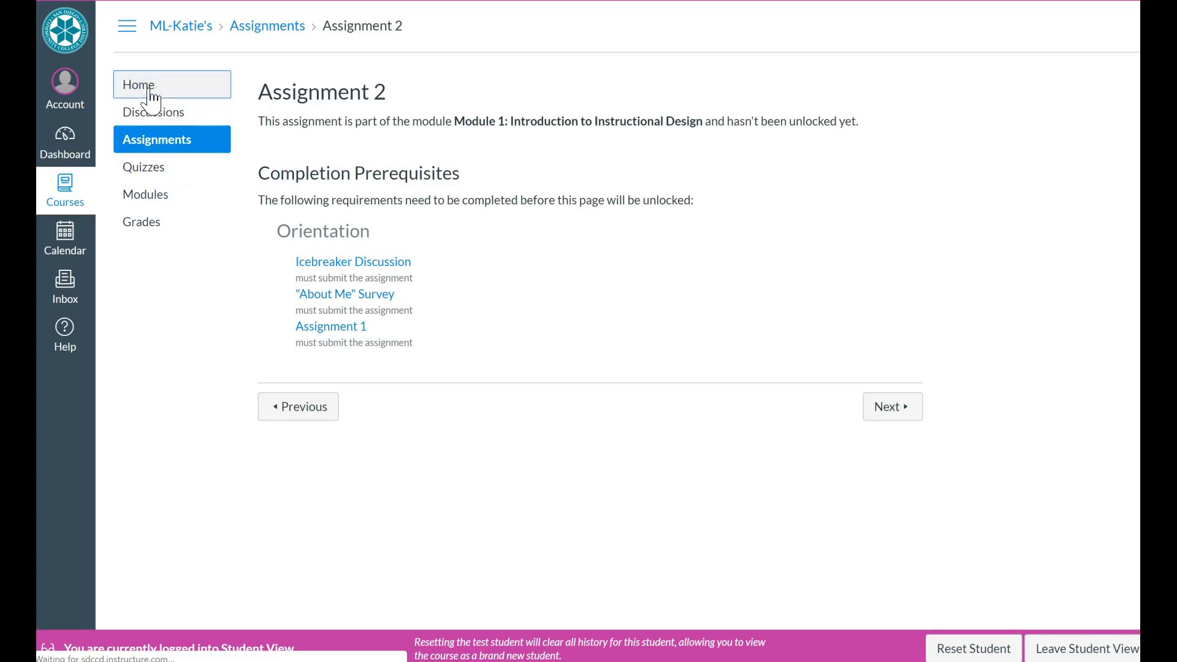
left_click(358, 330)
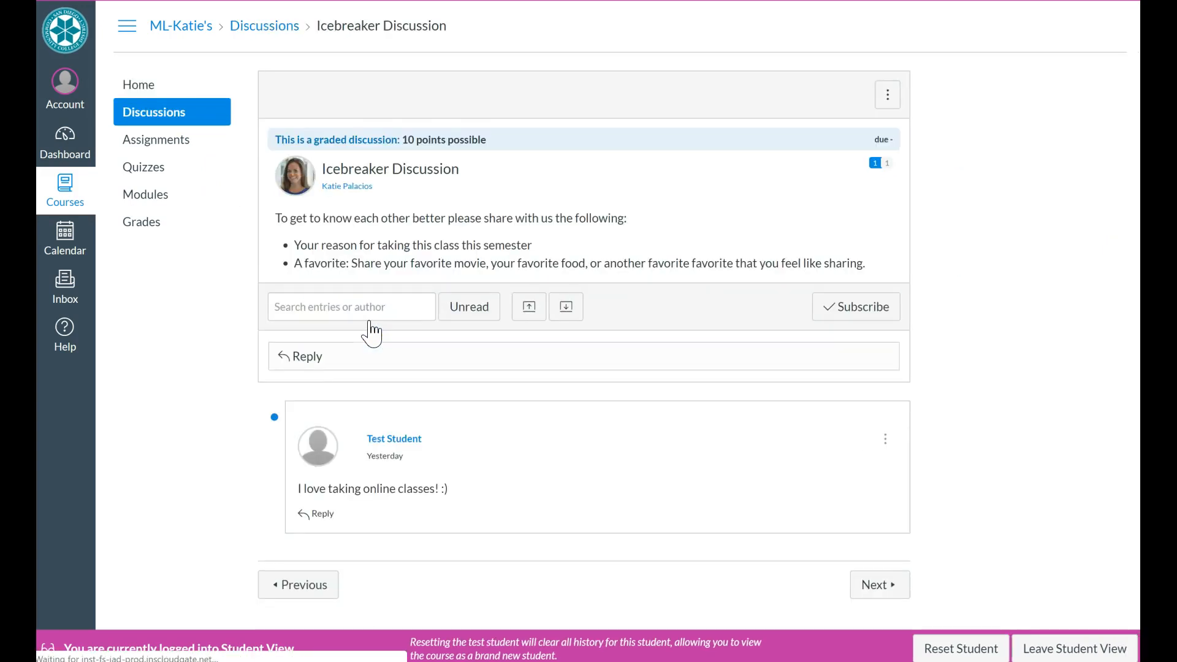
left_click(334, 364)
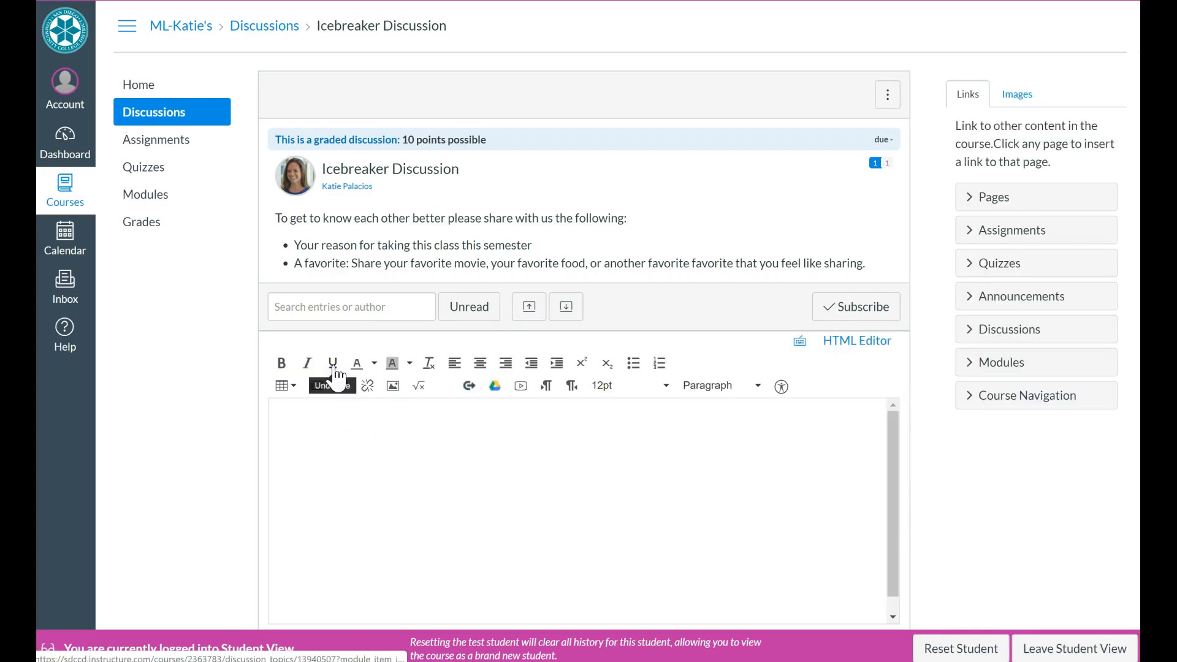
left_click(364, 480)
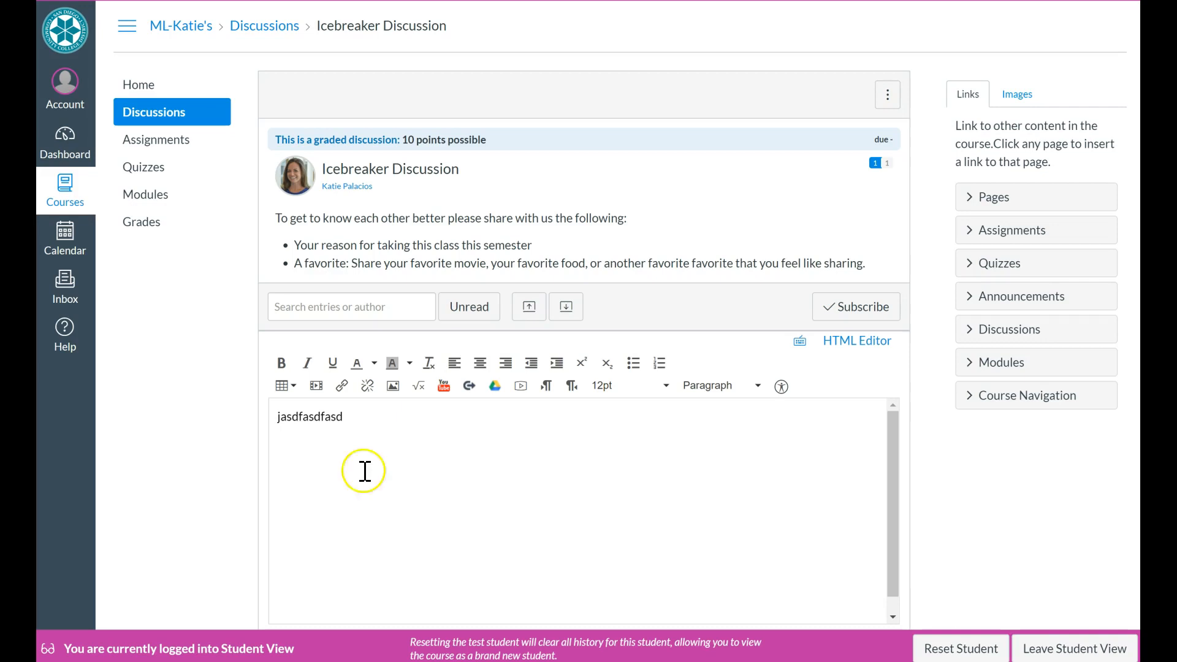
scroll(582, 490, "down", 4)
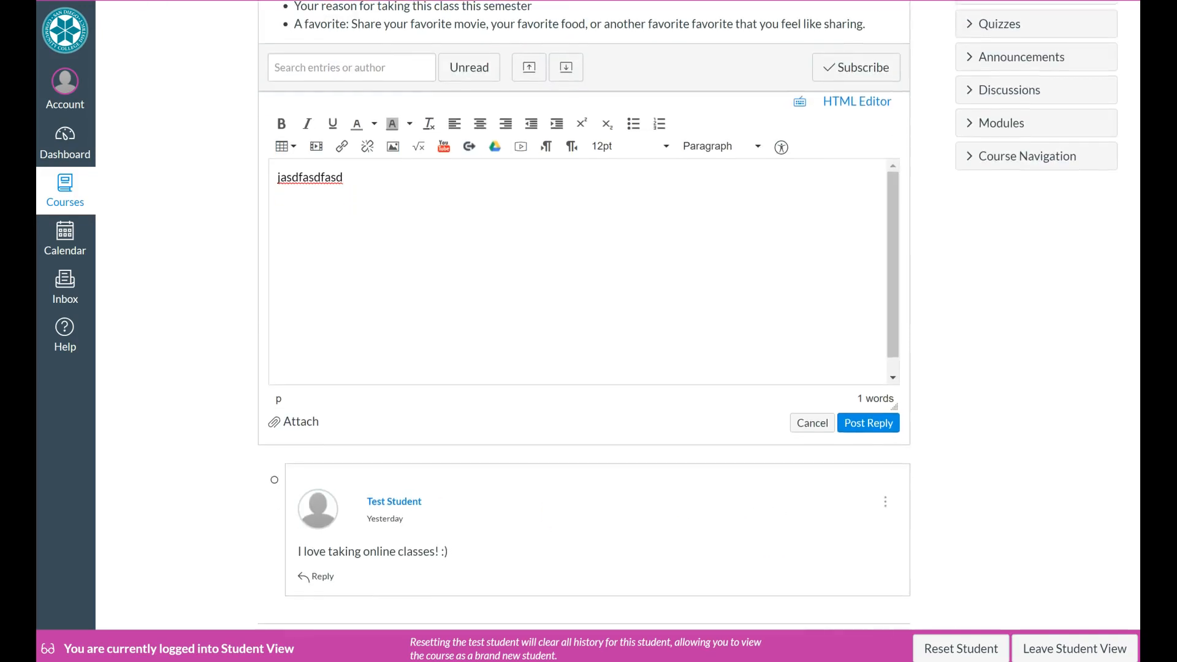
left_click(867, 421)
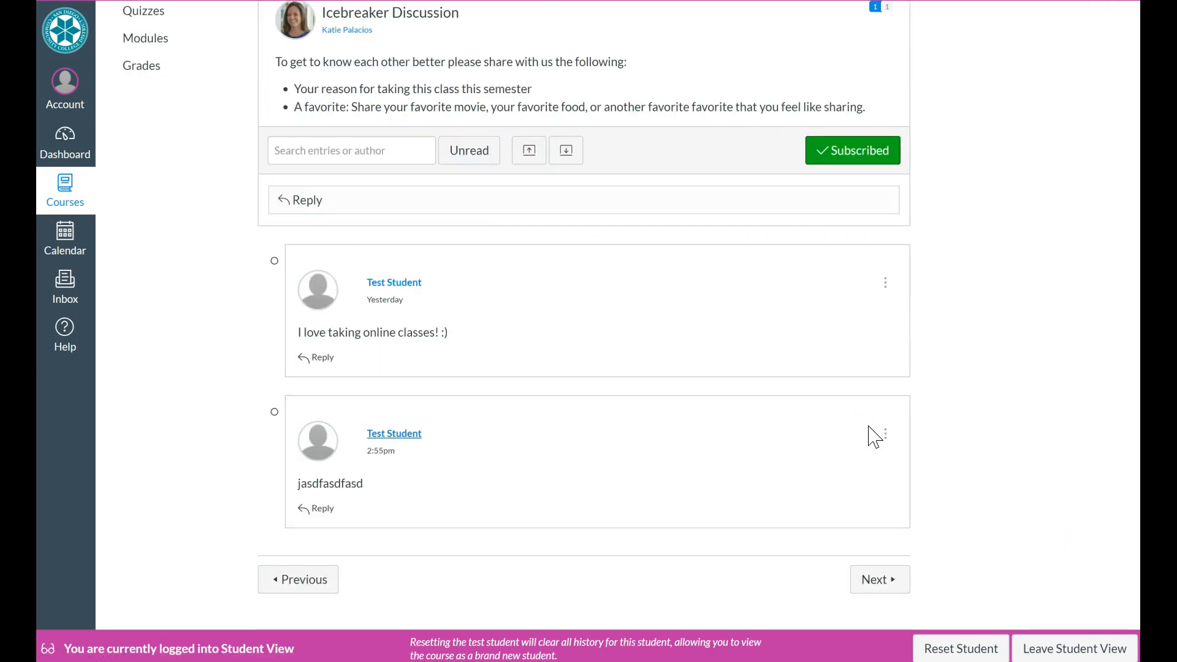
Submit the "About Me" Survey with the answer 1-2 for previous online classes and return to the course home
left_click(891, 581)
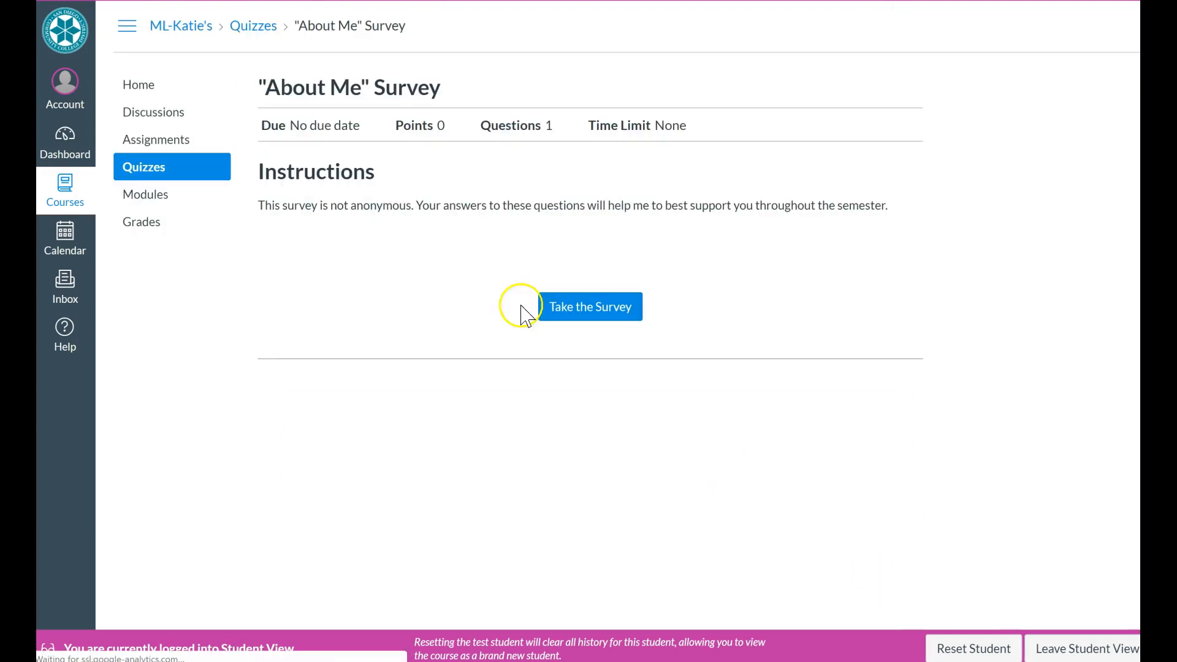
left_click(578, 310)
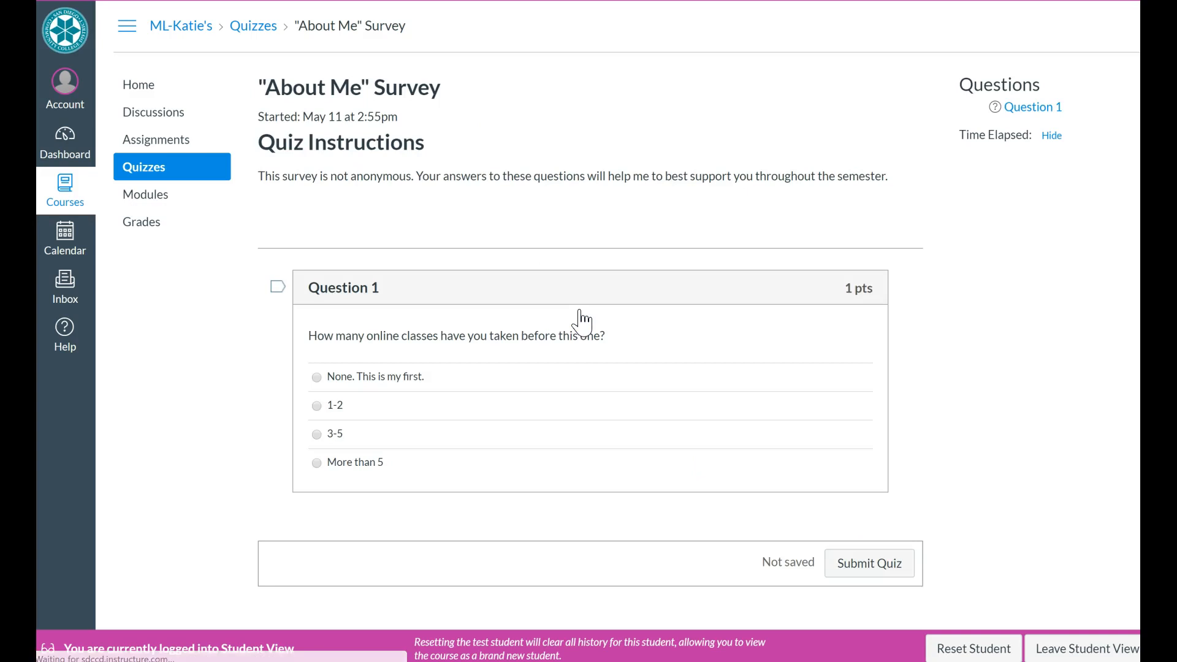
left_click(325, 406)
left_click(877, 554)
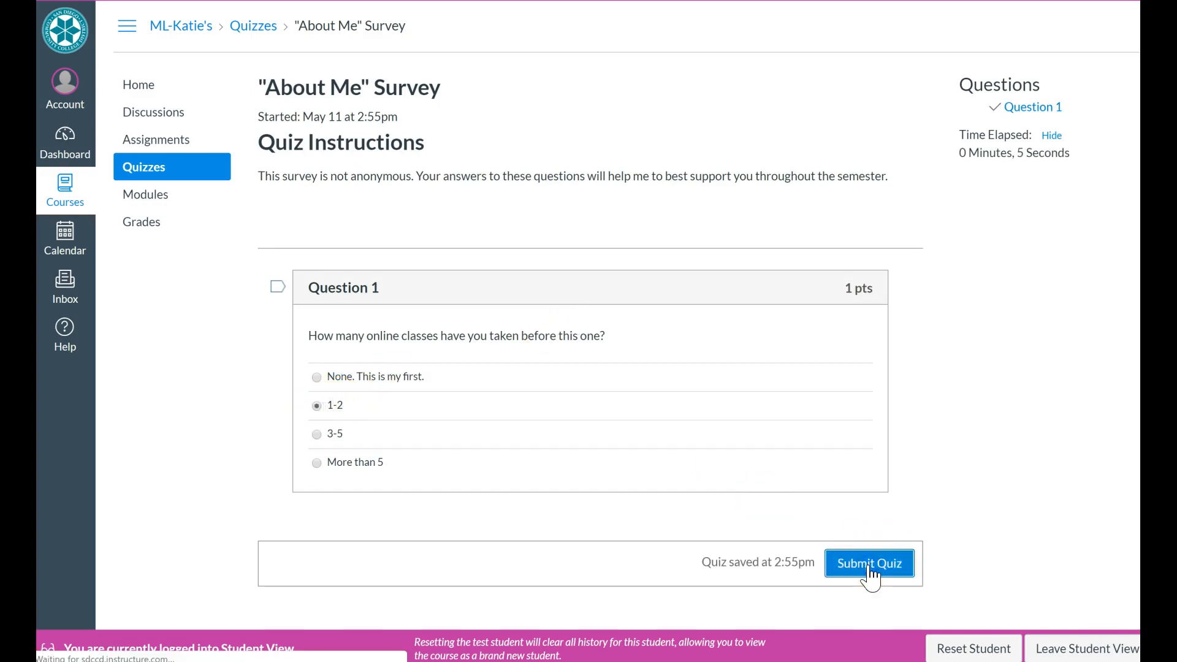
left_click(150, 84)
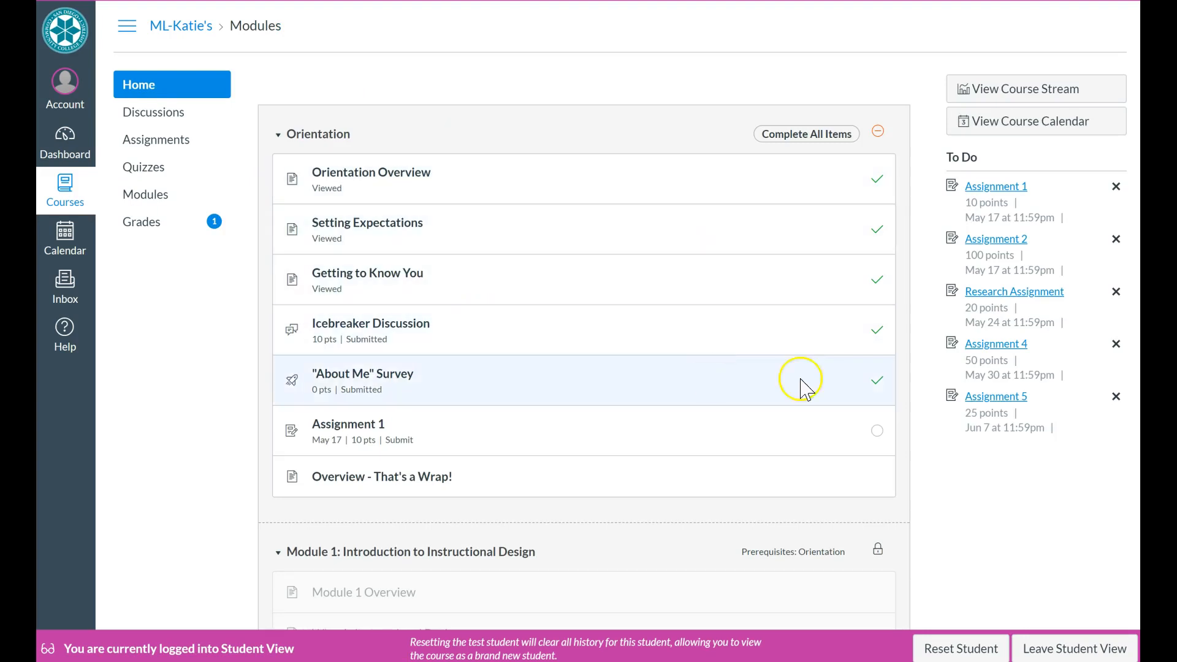
Submit Assignment 1 with the text entry "Woohoo!!!" and return to the course home
left_click(360, 425)
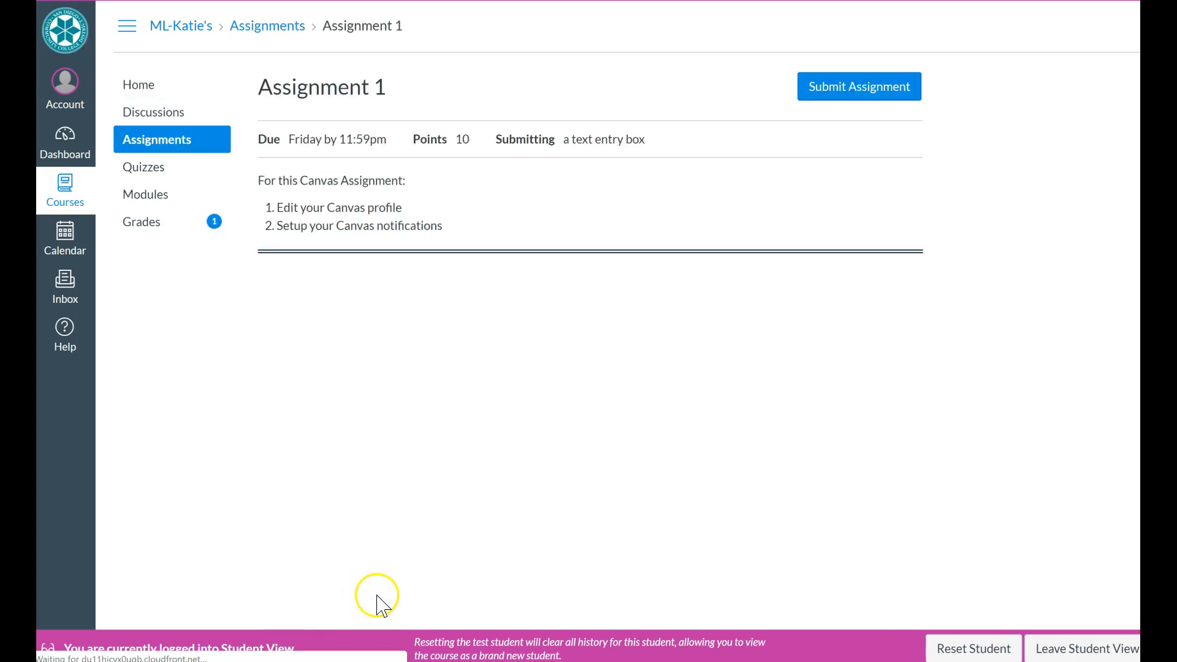
left_click(849, 92)
left_click(514, 557)
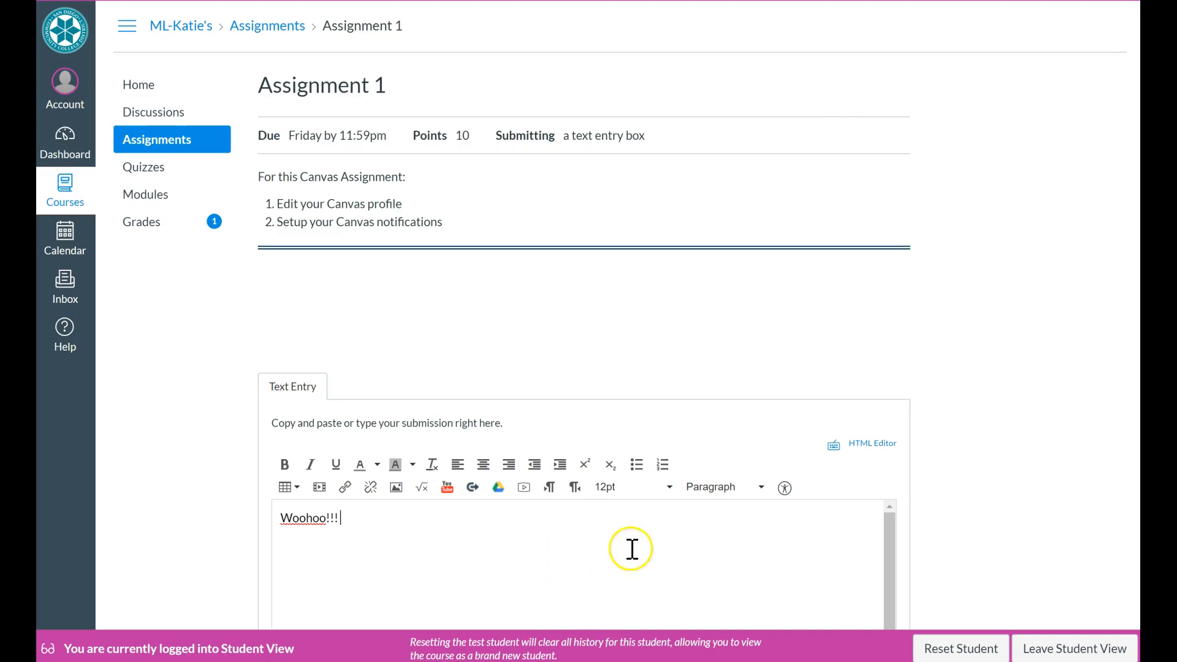
scroll(583, 368, "down", 5)
left_click(427, 547)
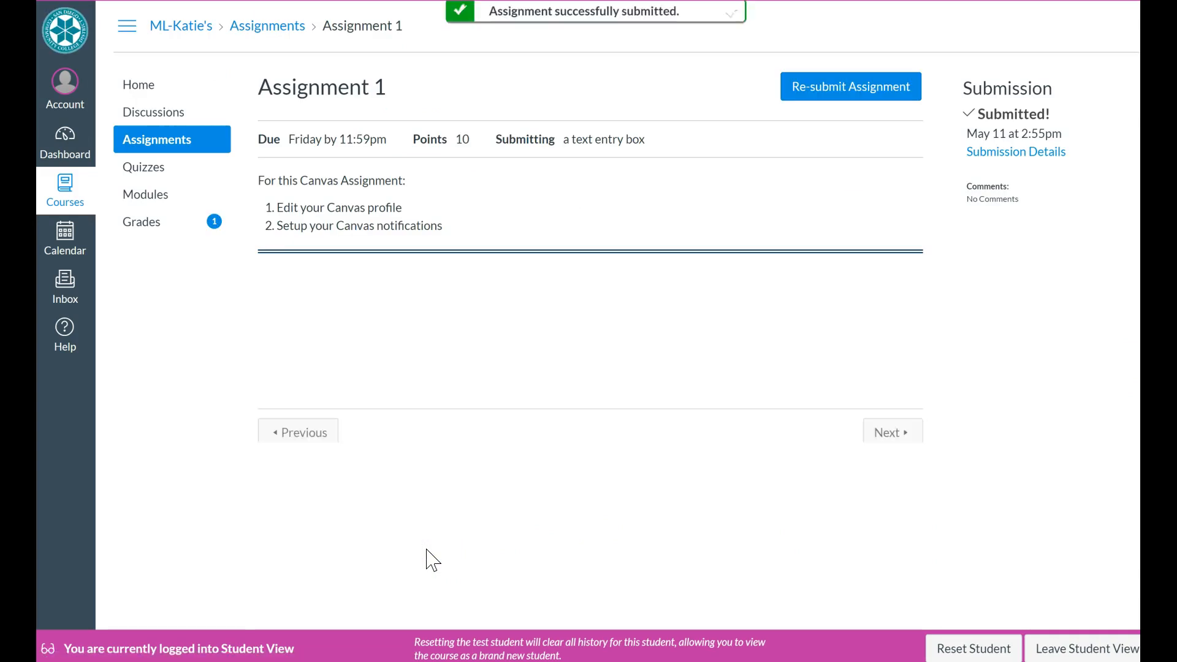
left_click(164, 87)
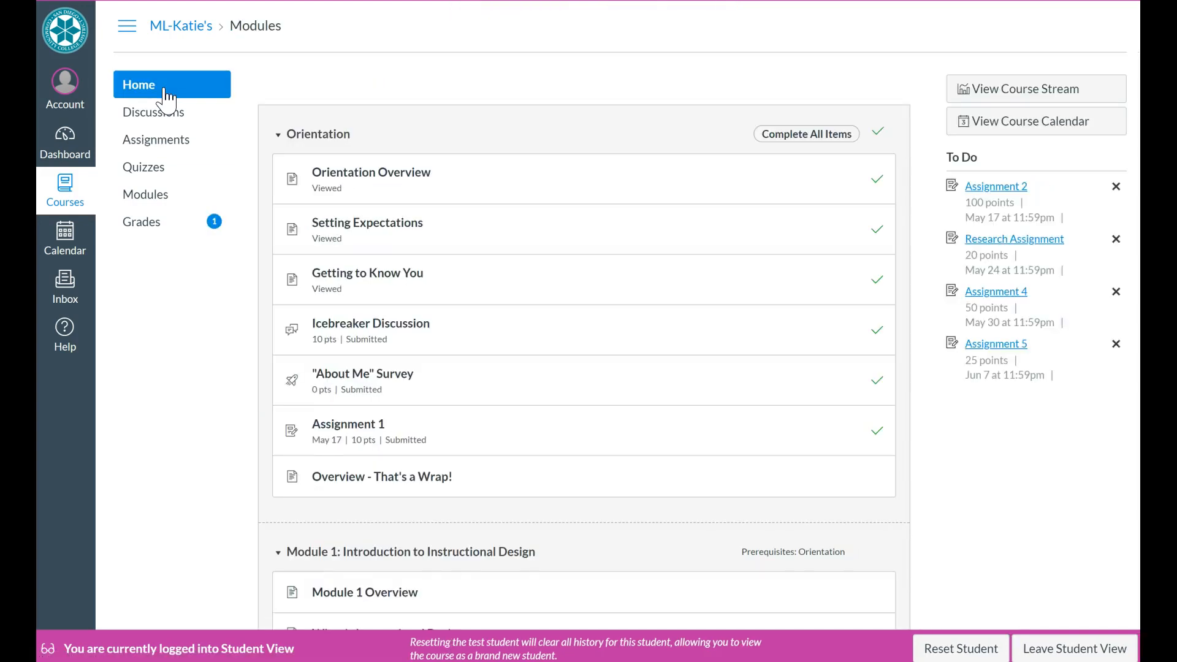
Page through Module 1 from its Overview past What is Instructional Design and Backwards Design, and return to the course home
mouse_move(888, 142)
scroll(429, 396, "down", 4)
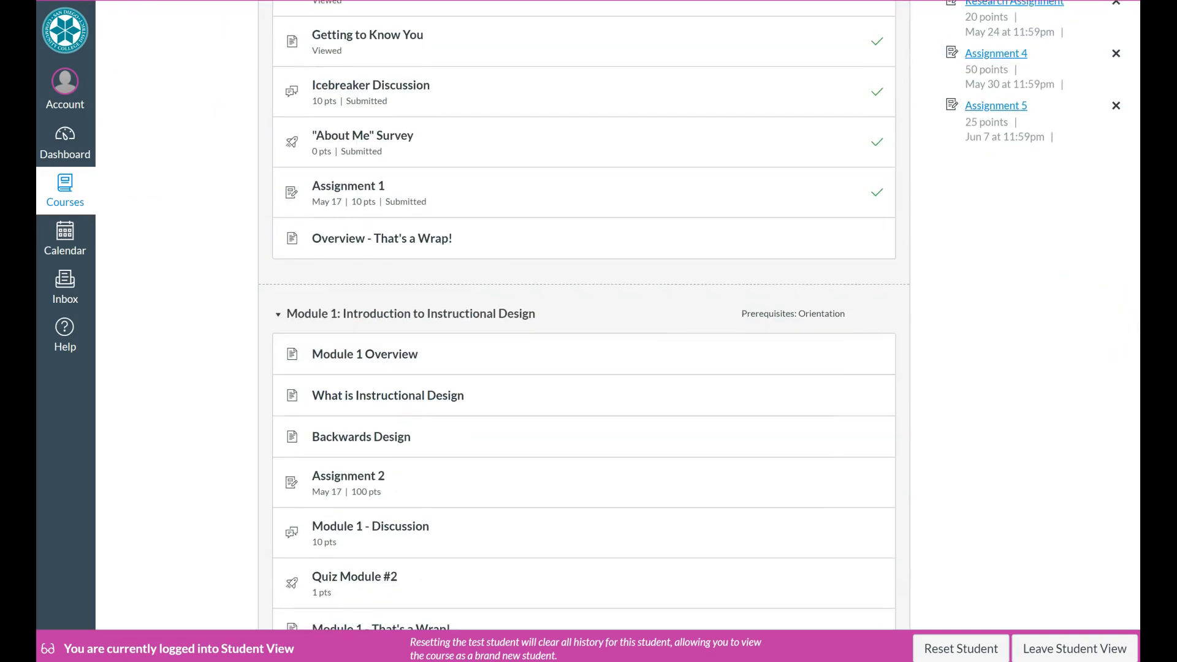
left_click(366, 354)
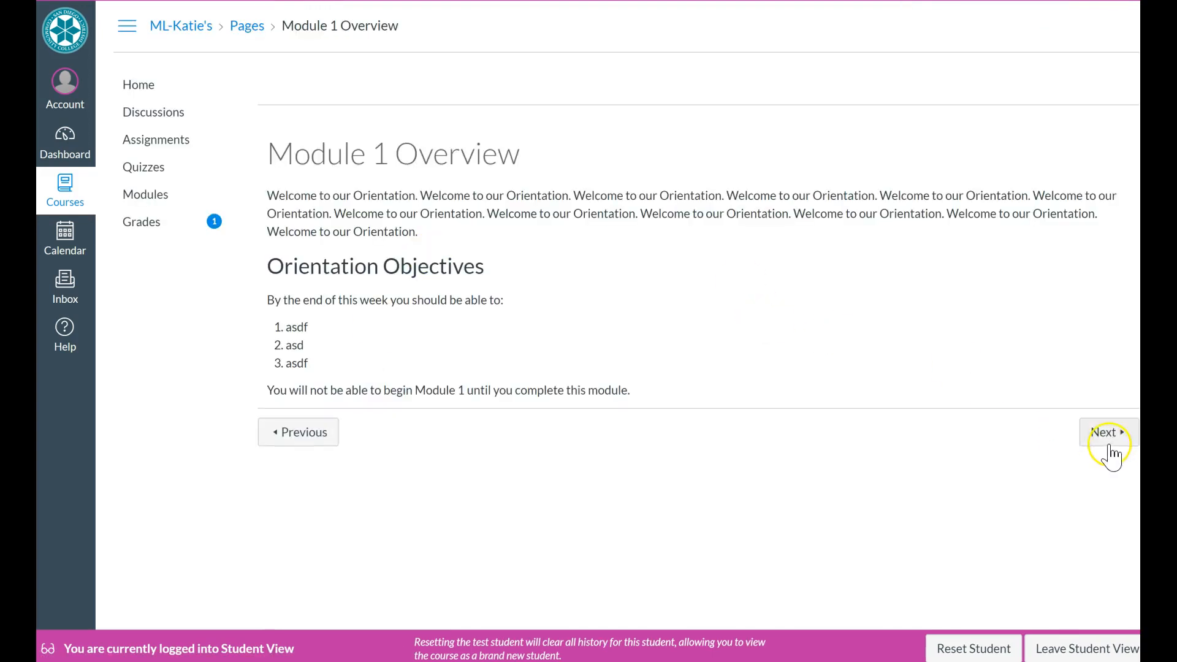
left_click(1109, 442)
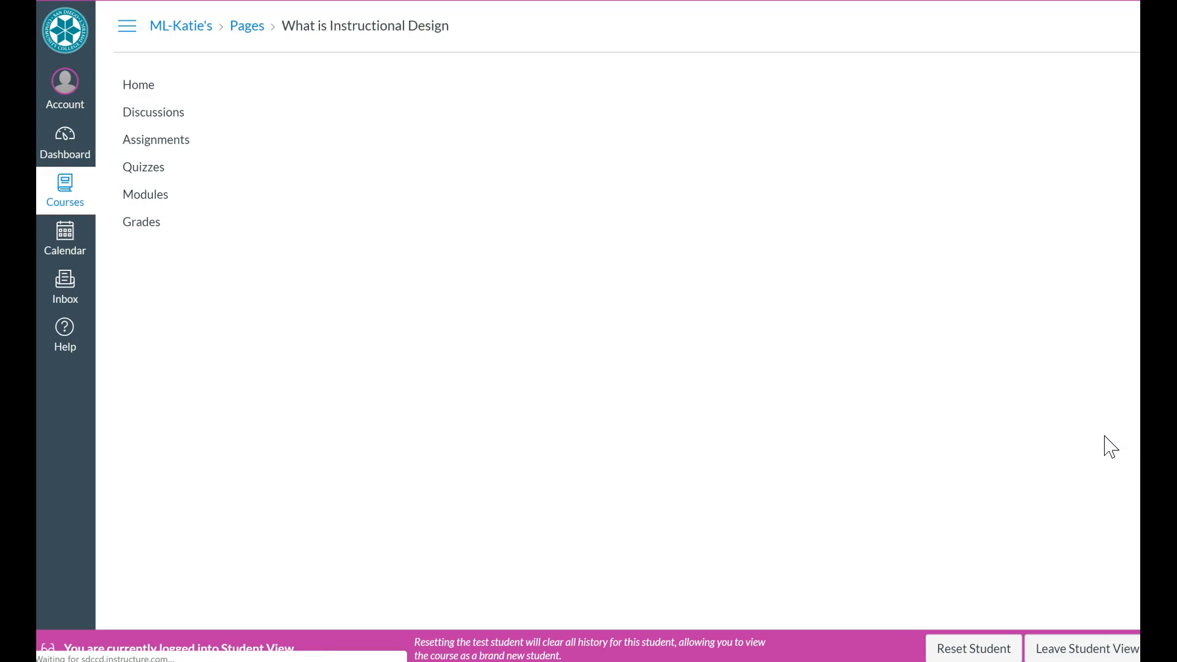
left_click(1095, 394)
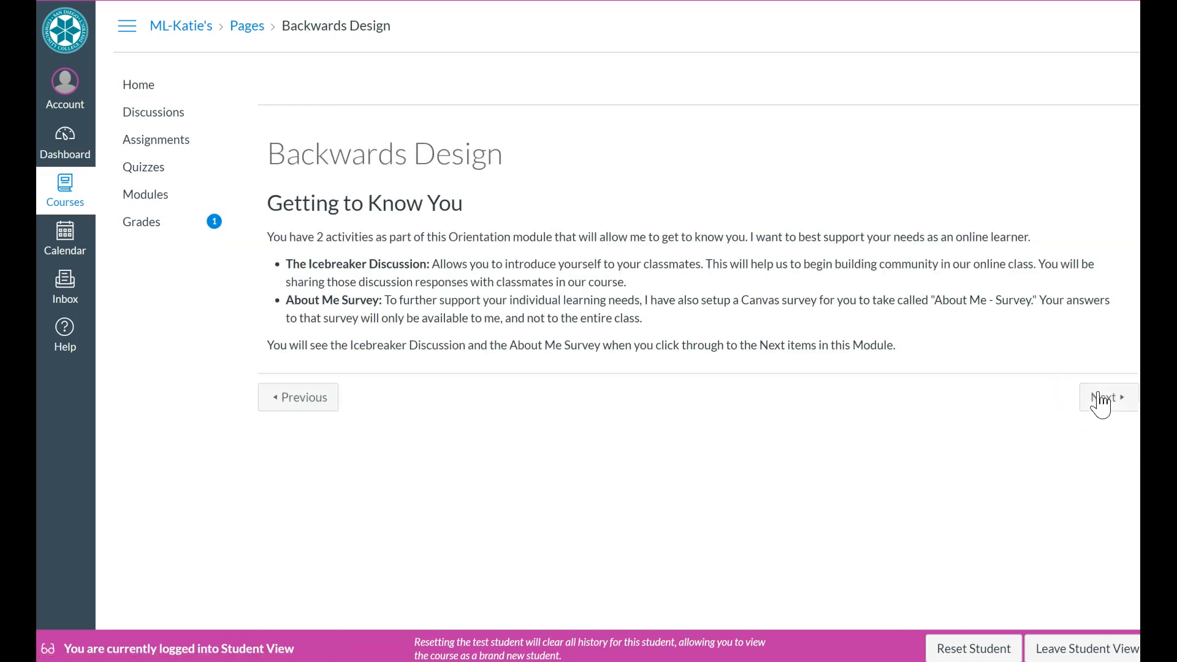
left_click(1098, 392)
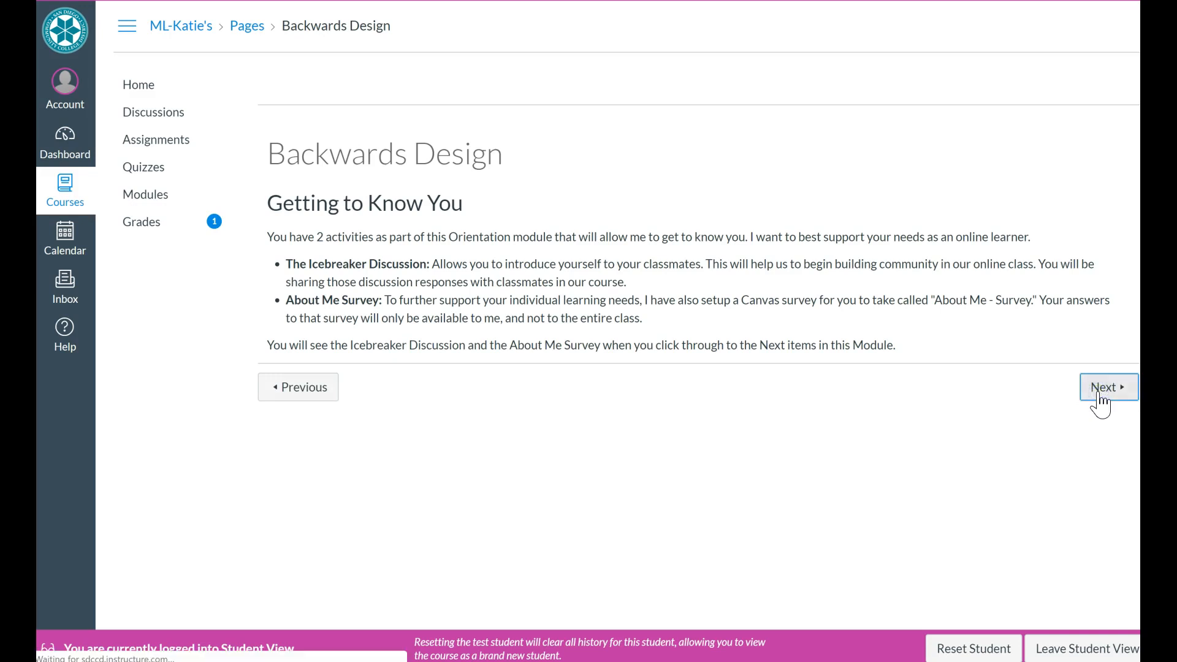
left_click(146, 86)
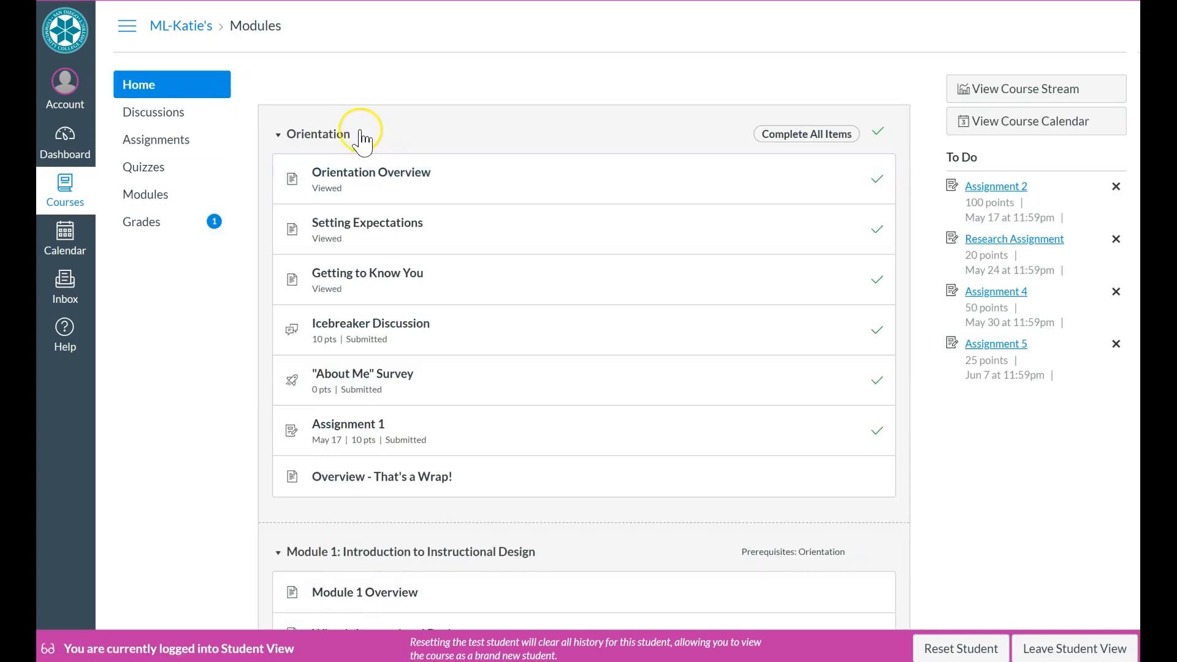
Collapse and re-expand the Orientation module on the course home and leave Student View
left_click(277, 135)
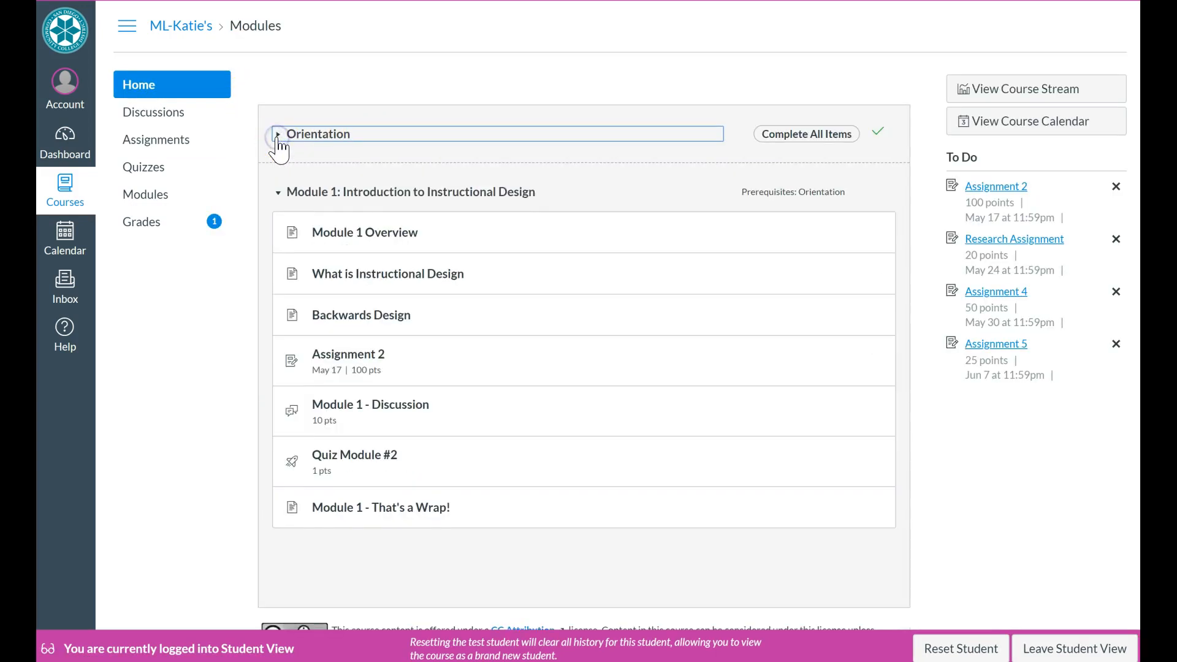
left_click(278, 138)
left_click(278, 138)
left_click(279, 135)
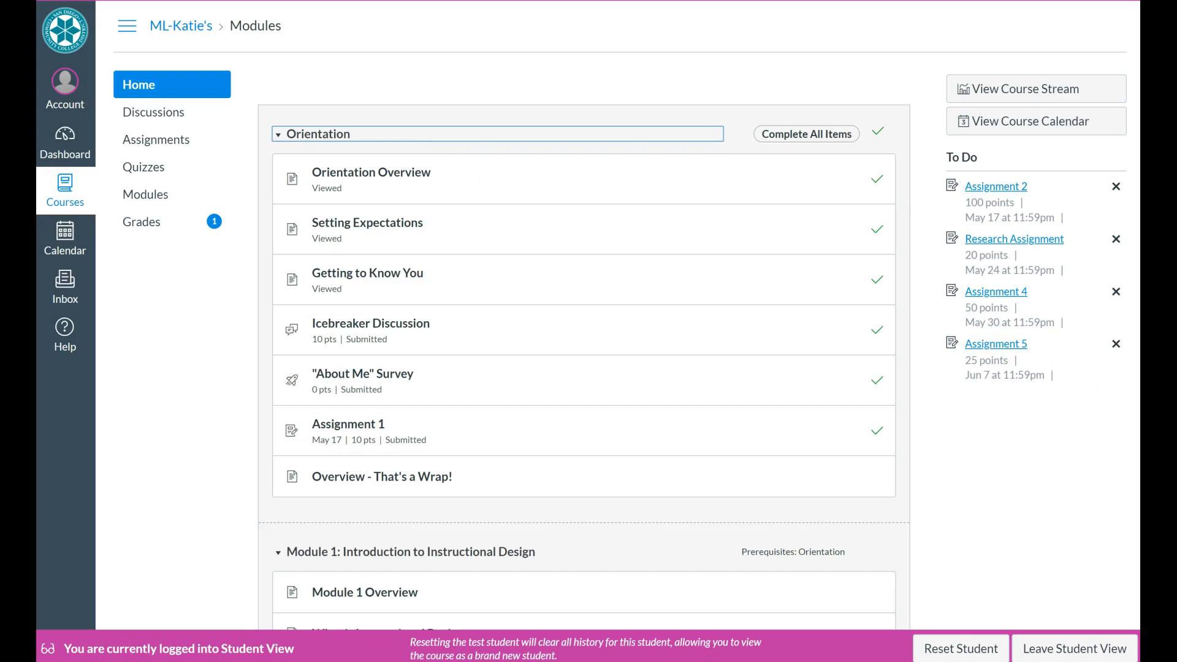
scroll(1128, 570, "down", 5)
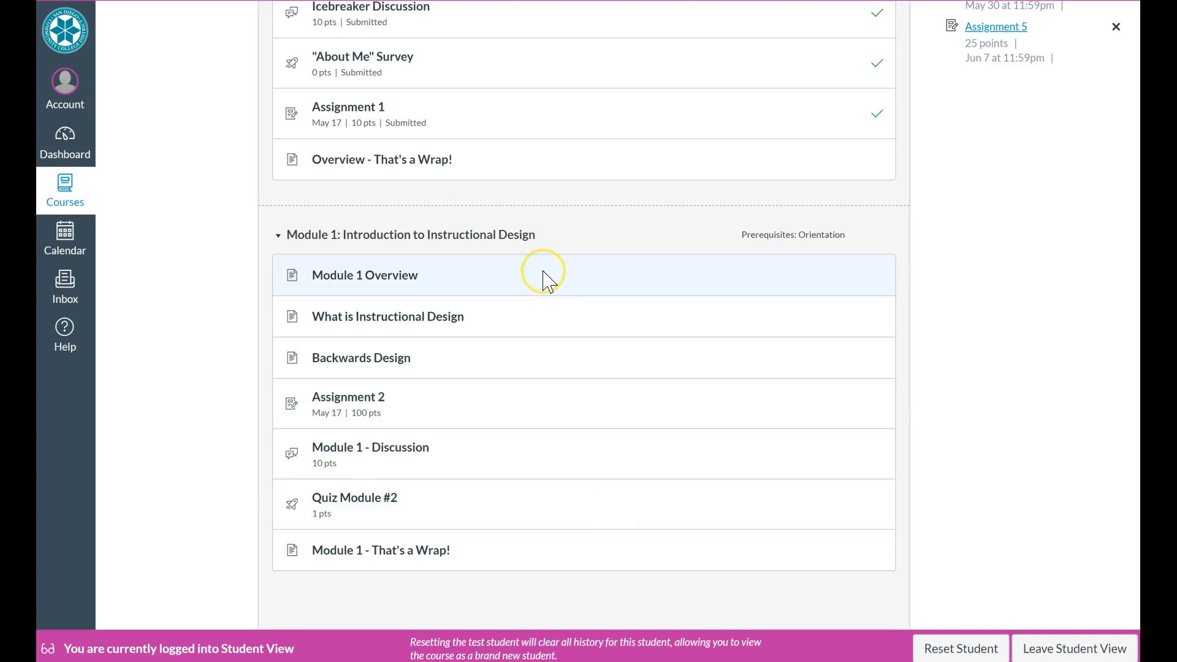
left_click(1066, 653)
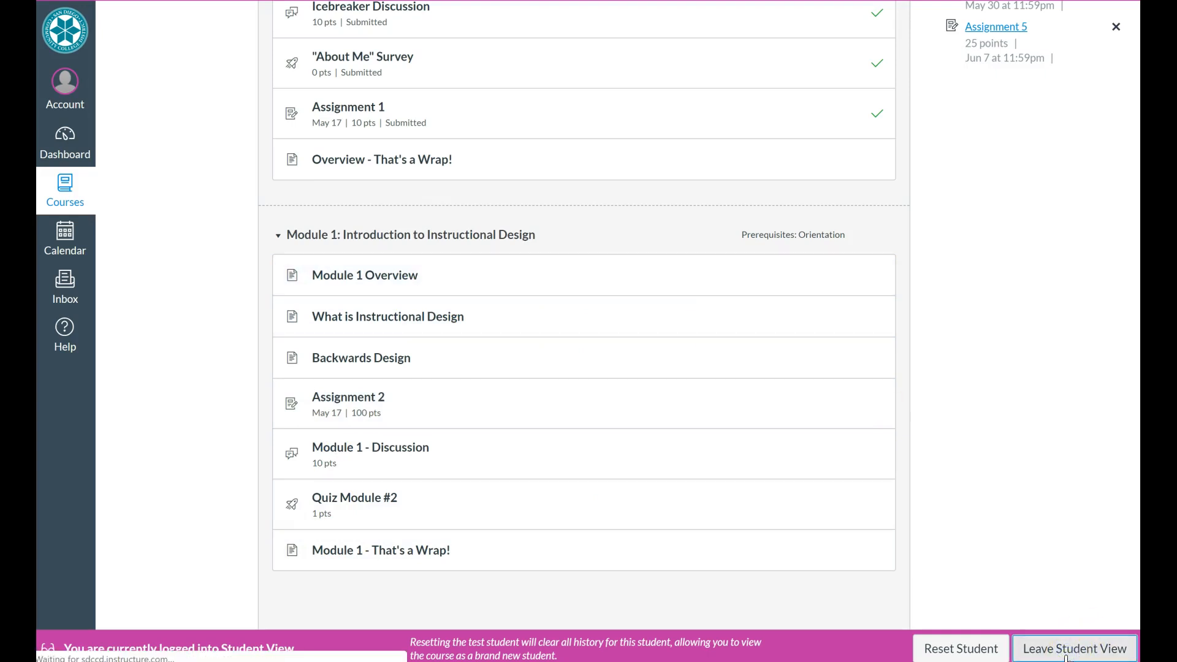